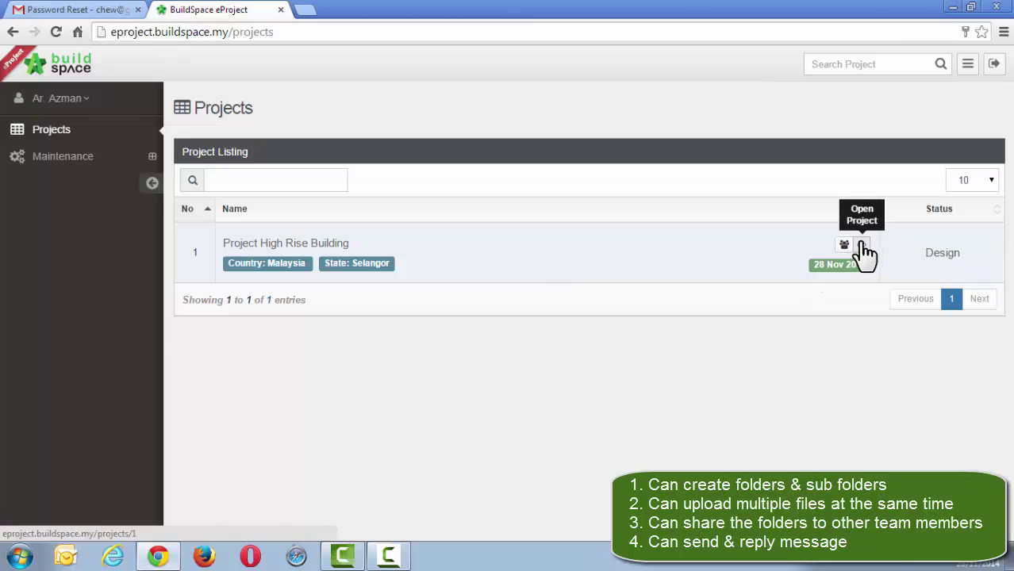
Step: Open Project High Rise Building and read the unread inbox message with the subject "sgs"
left_click(861, 246)
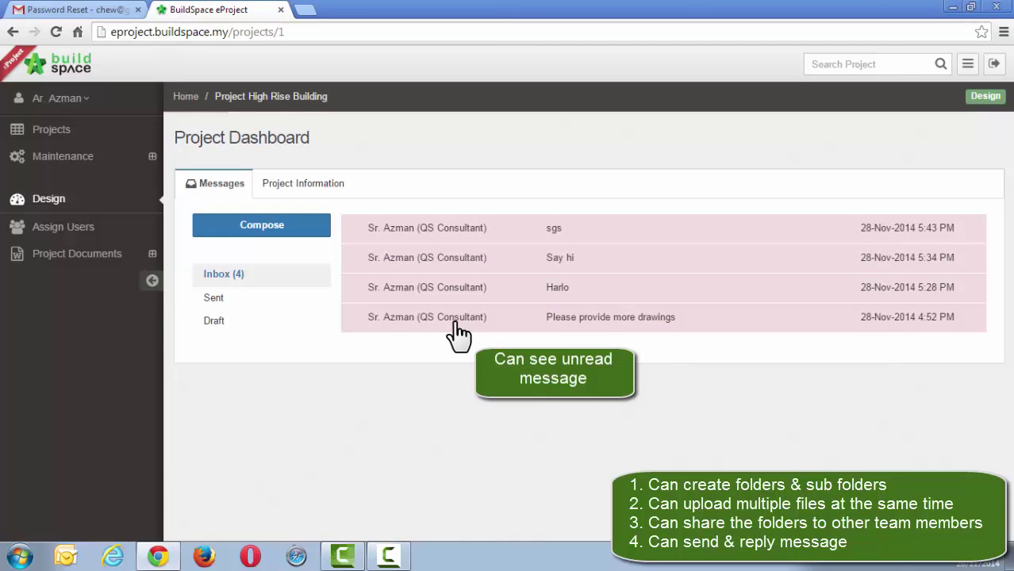
left_click(459, 233)
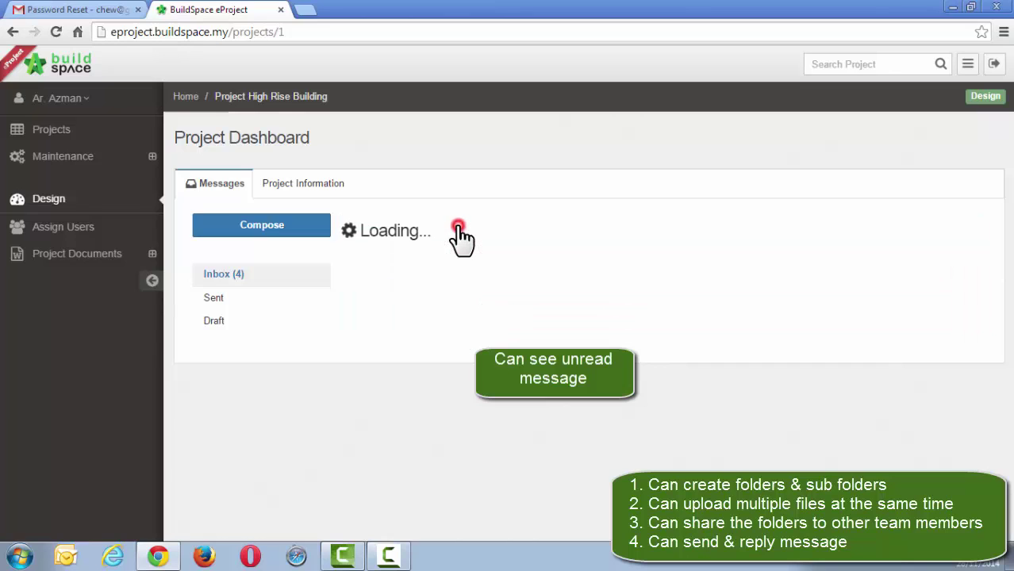
scroll(485, 248, "down", 2)
scroll(488, 249, "down", 2)
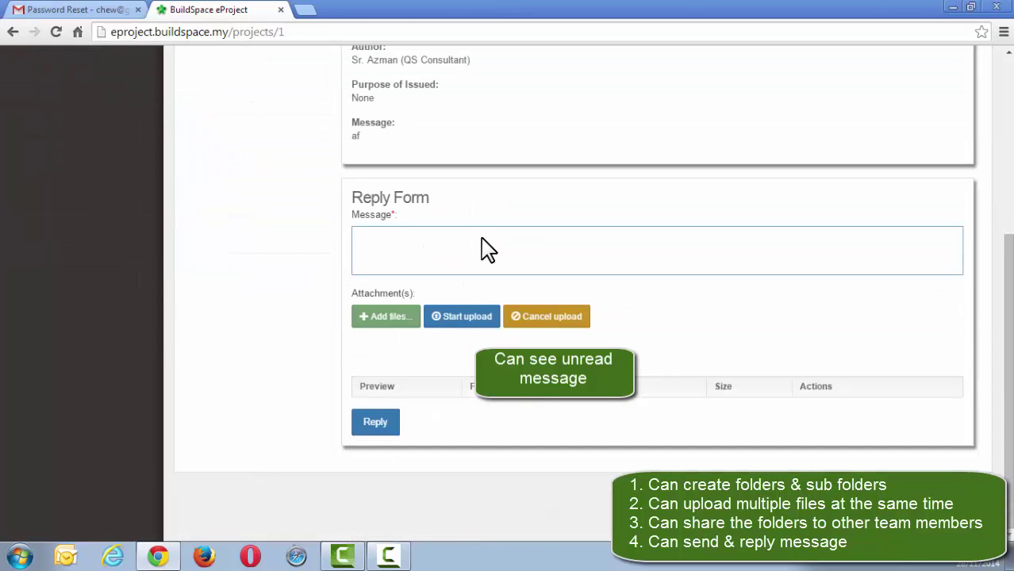
scroll(485, 247, "up", 4)
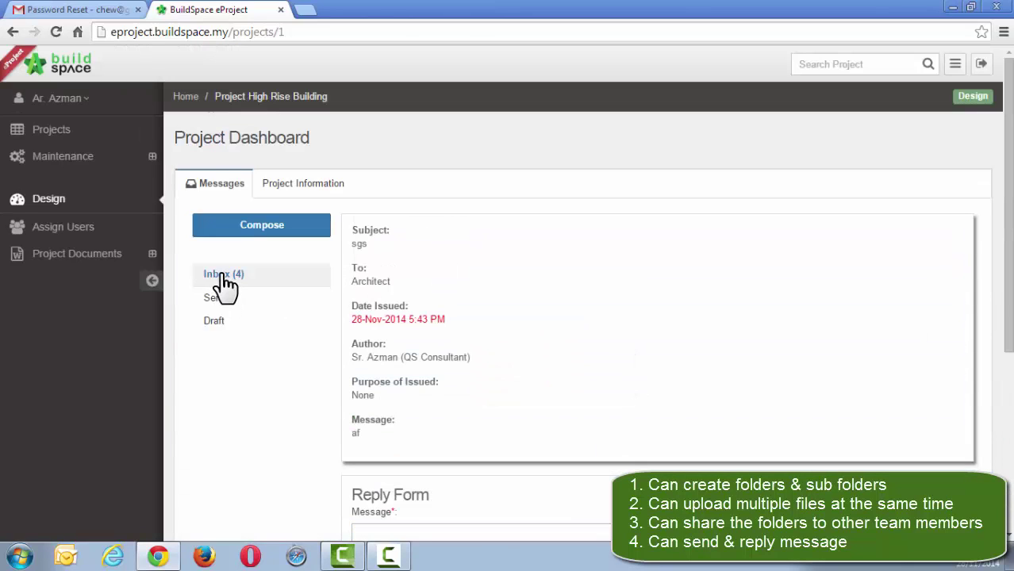
left_click(225, 278)
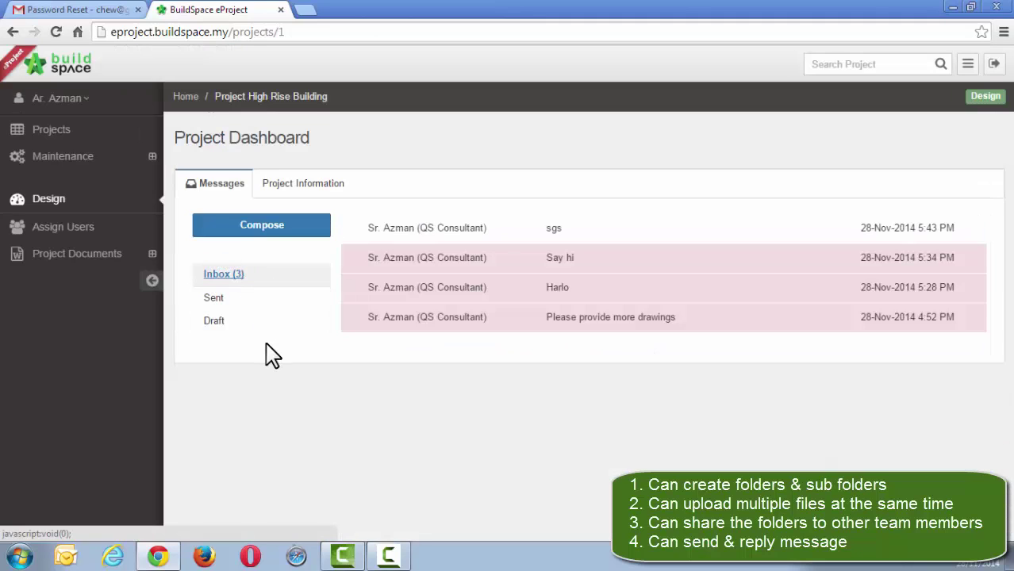
Step: Create a new folder named Podium under 2D Drawings in the project documents
left_click(50, 264)
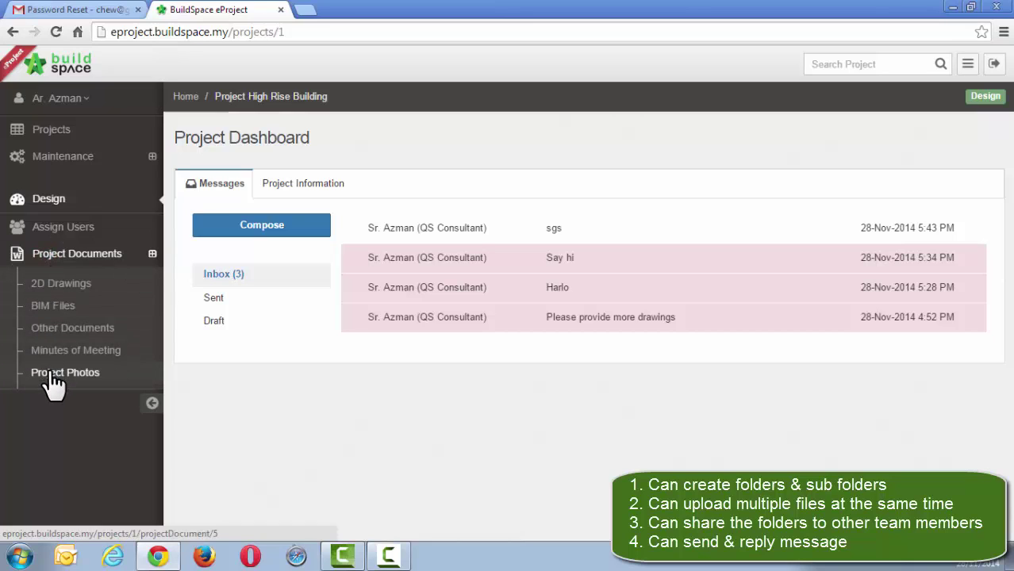
left_click(54, 294)
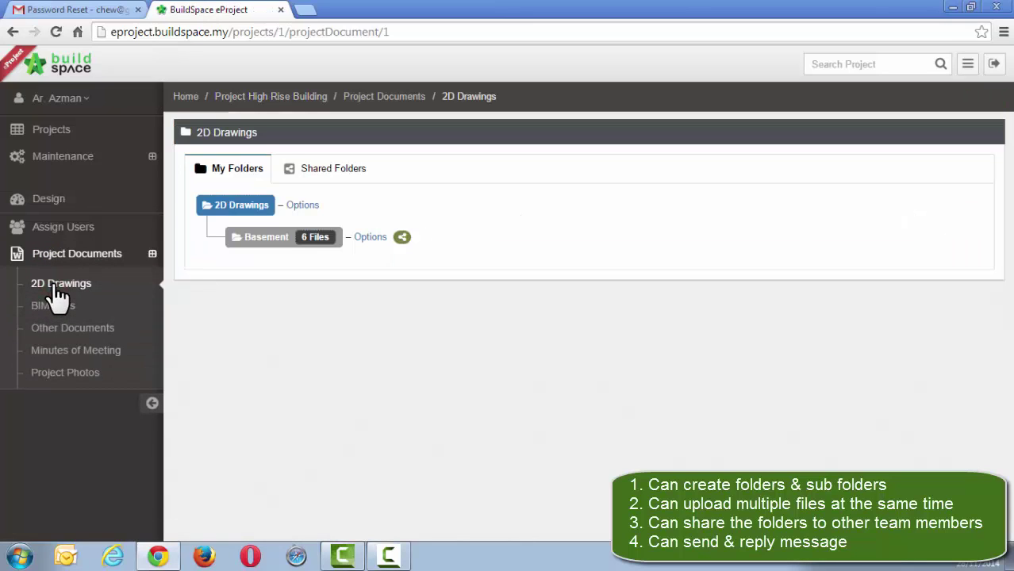
left_click(302, 206)
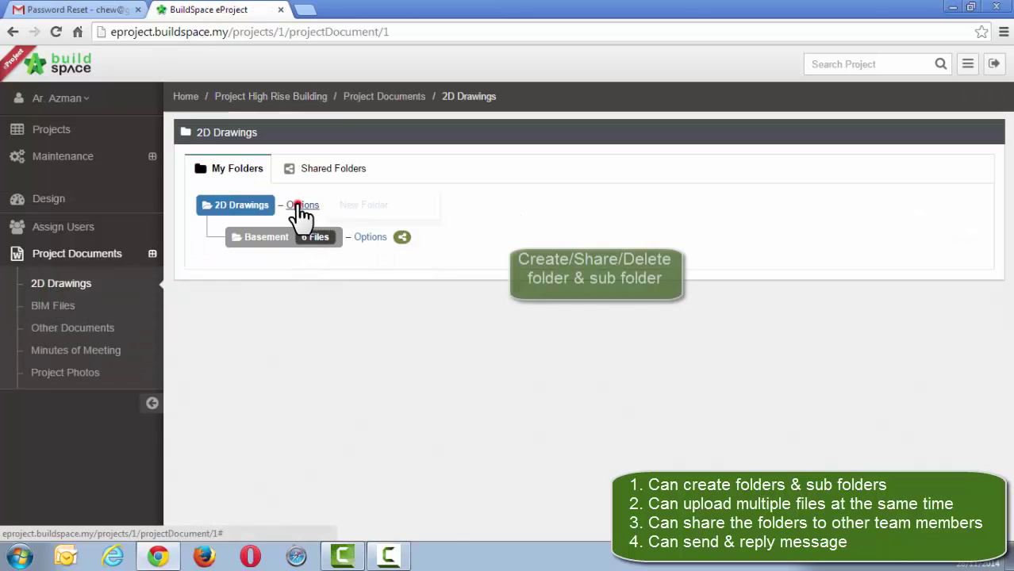
left_click(357, 205)
left_click(439, 137)
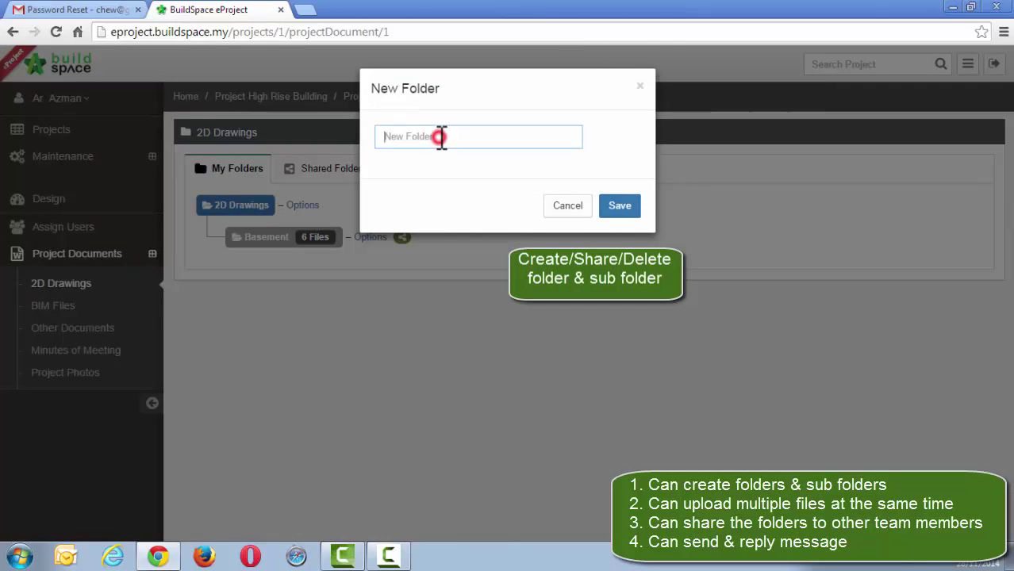
type("Podium")
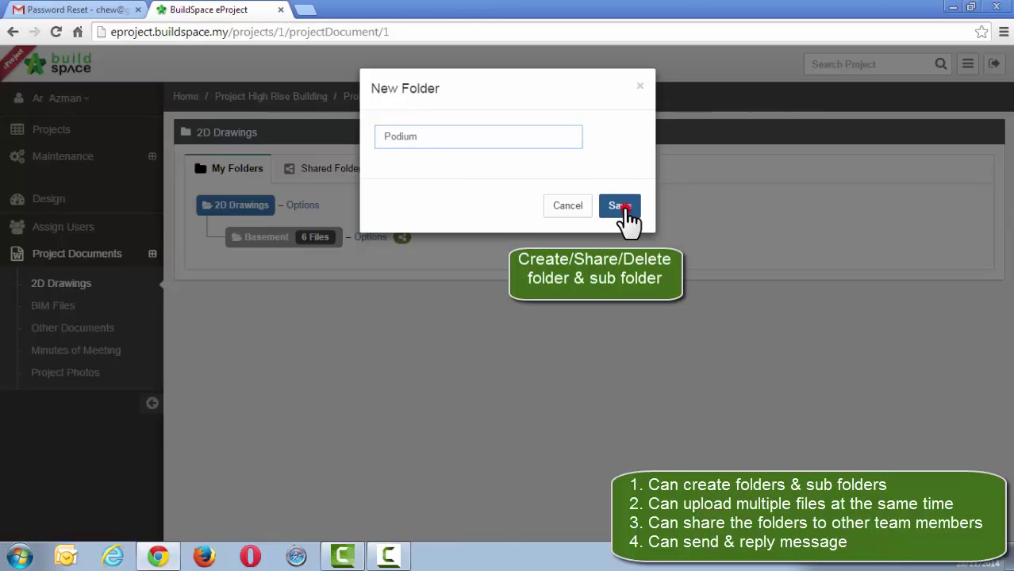
left_click(621, 207)
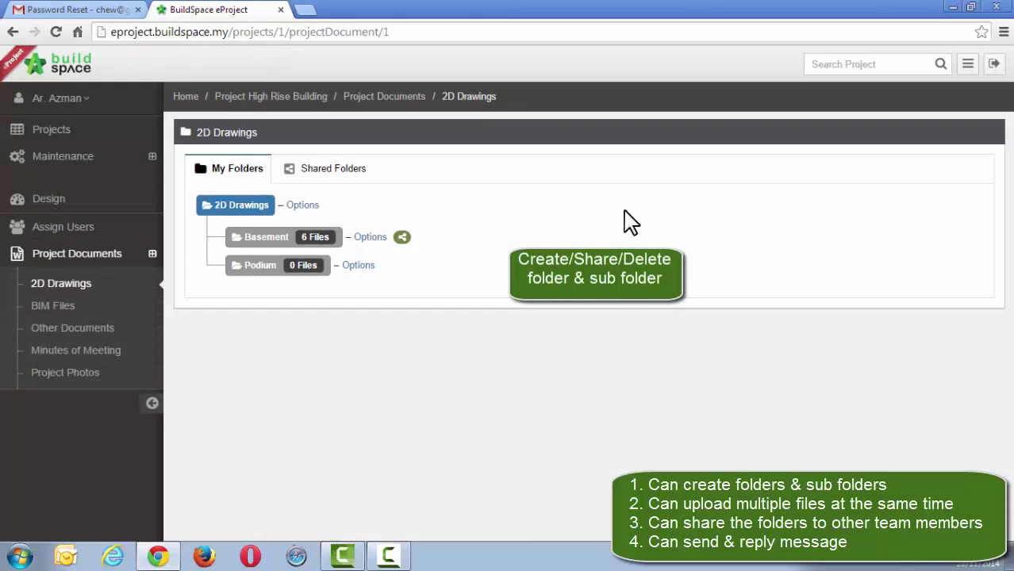
Step: Share the Podium folder with all groups, from Contractor through Project Owner
left_click(358, 267)
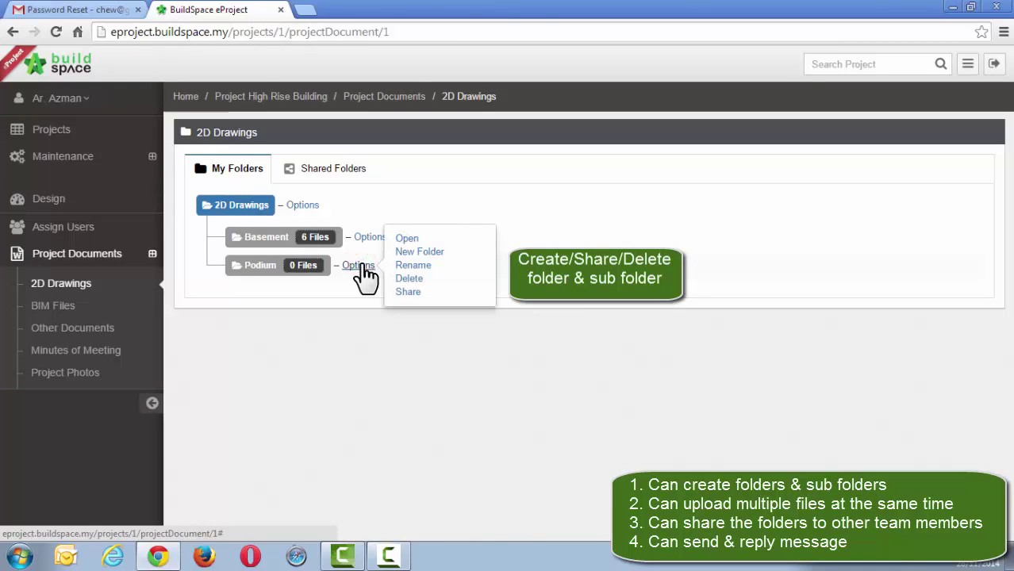
left_click(410, 293)
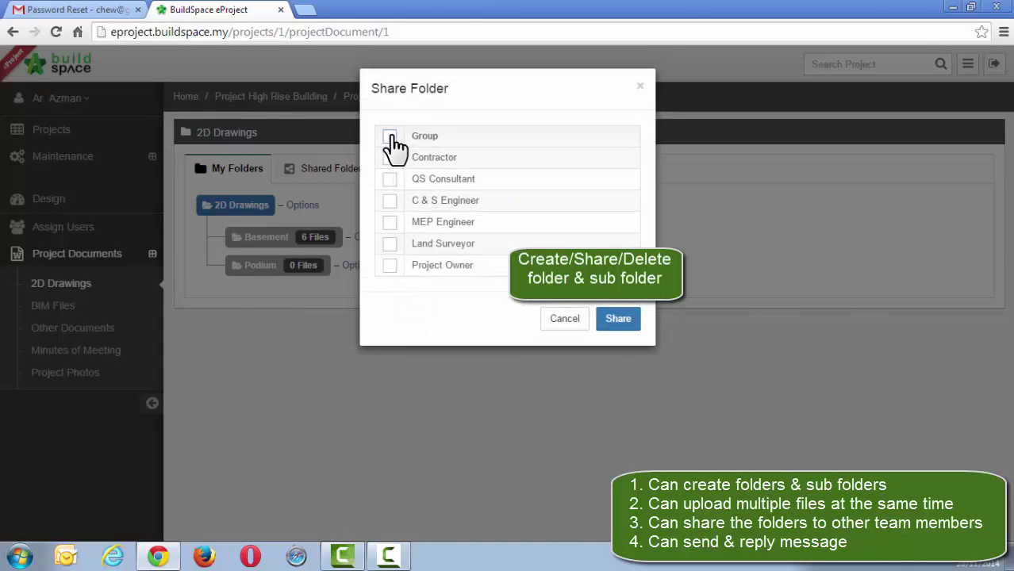
left_click(390, 160)
left_click(389, 179)
left_click(391, 137)
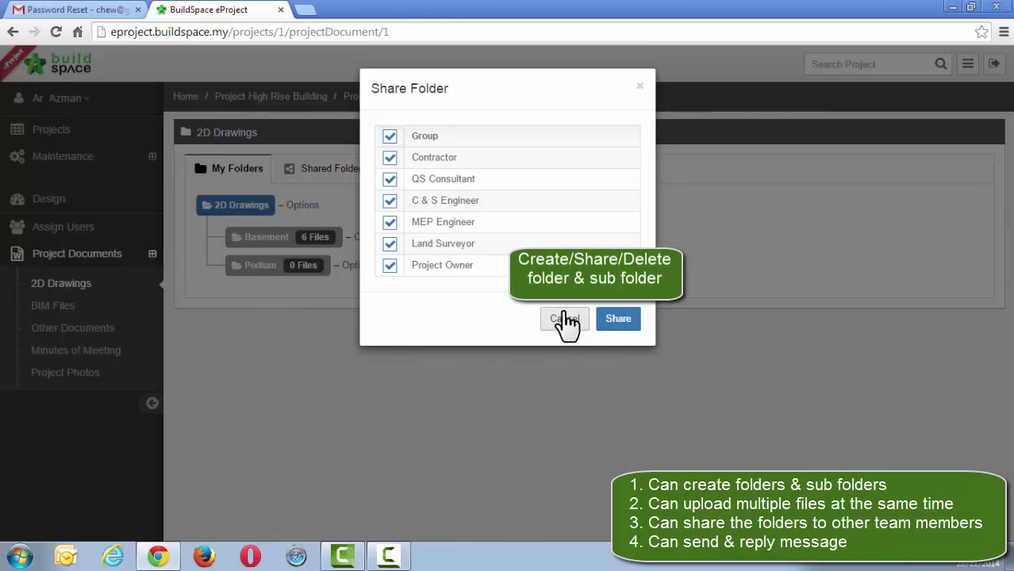
left_click(619, 321)
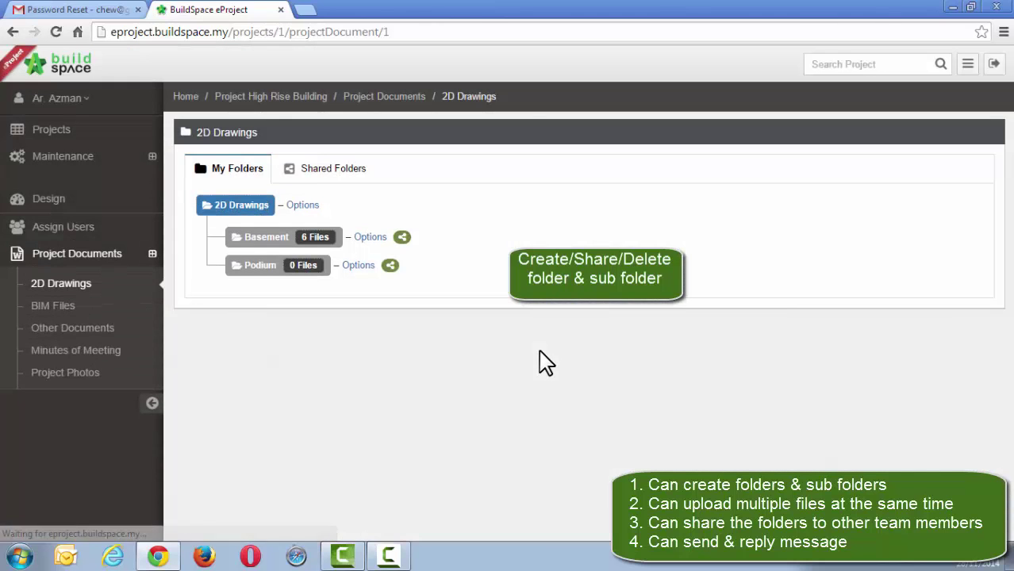
Step: Create a folder named Sub Folder inside the Podium folder
left_click(357, 265)
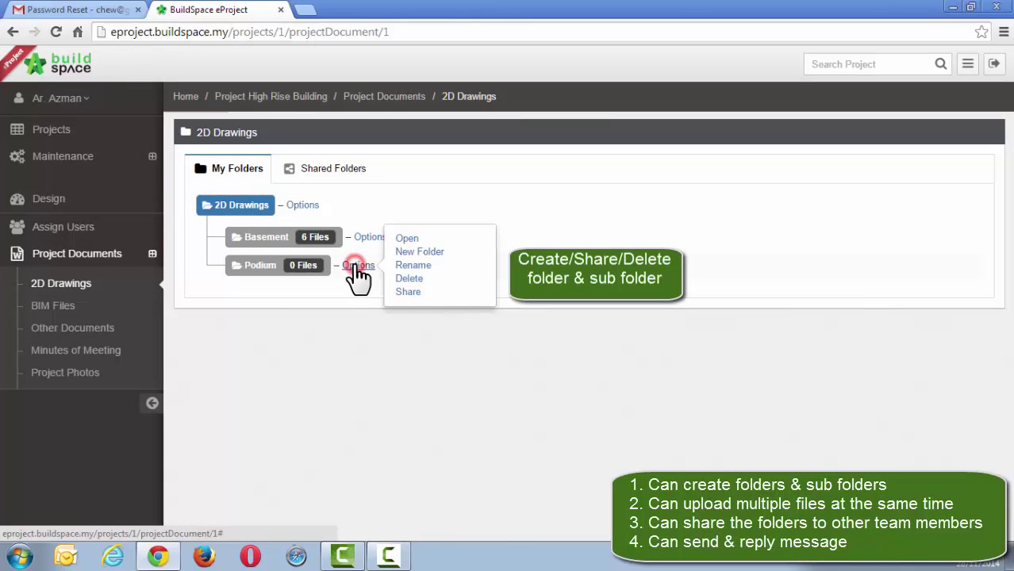
left_click(412, 252)
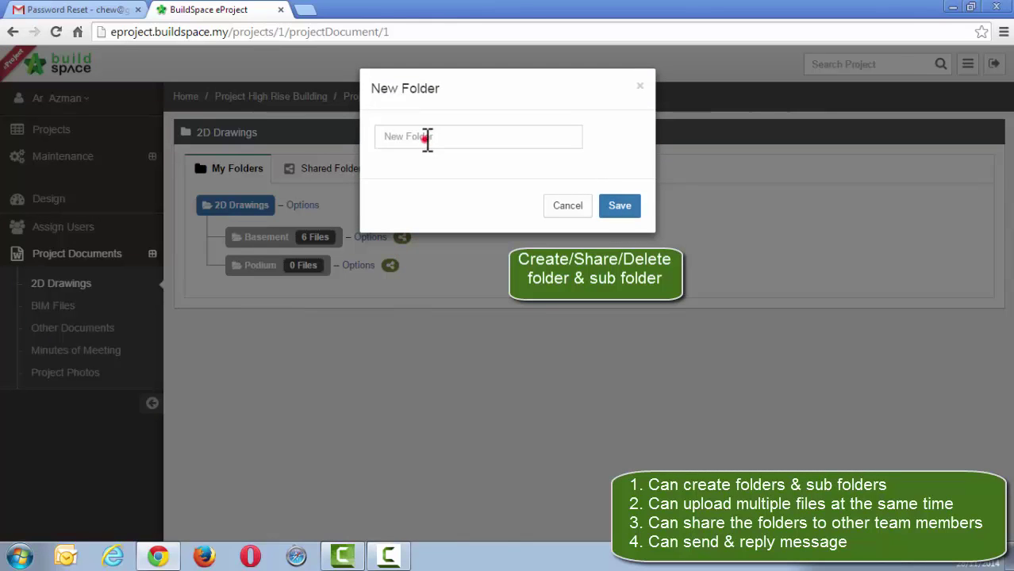
left_click(427, 140)
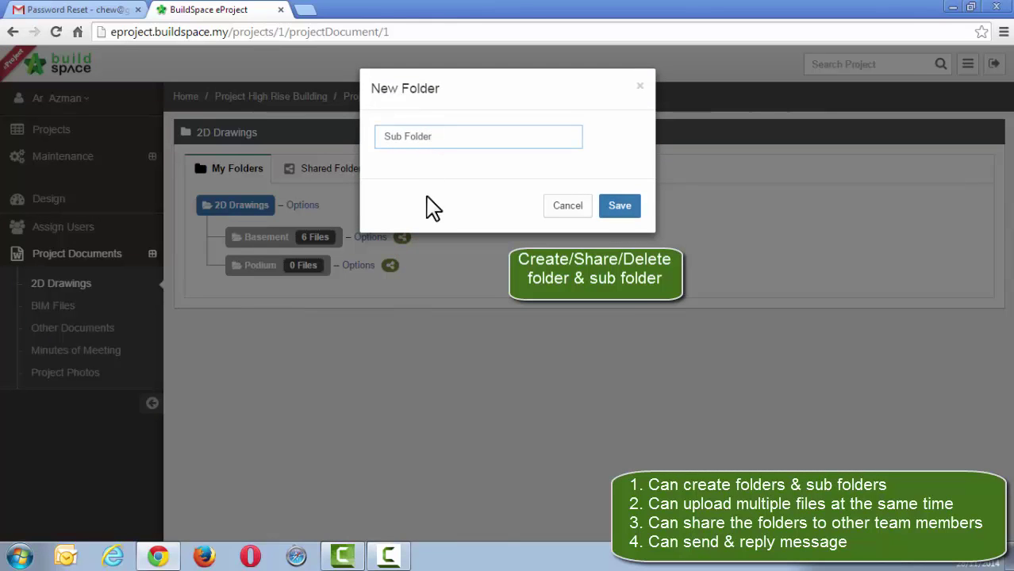
left_click(609, 211)
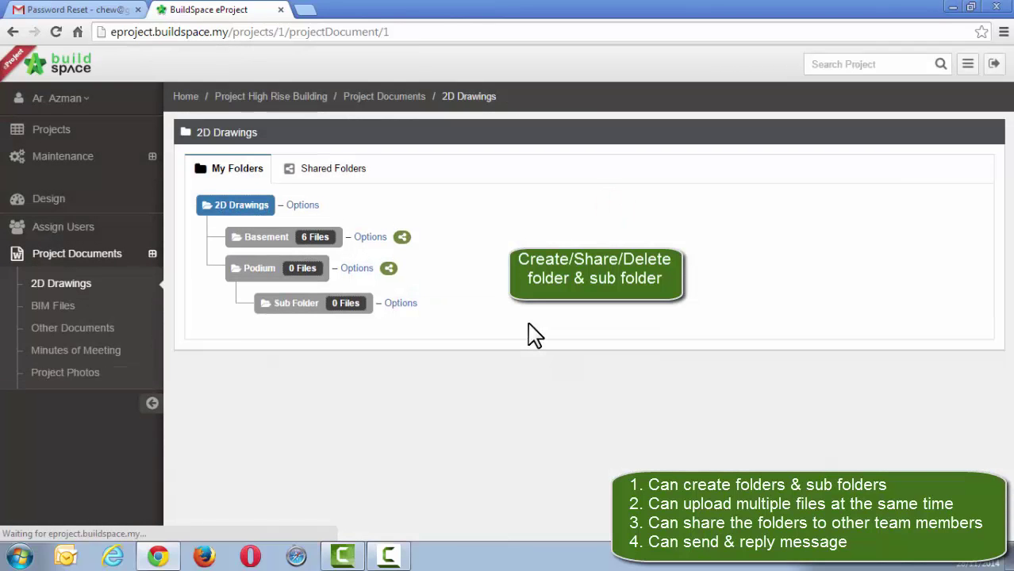
Step: Delete the Sub Folder inside Podium
left_click(401, 304)
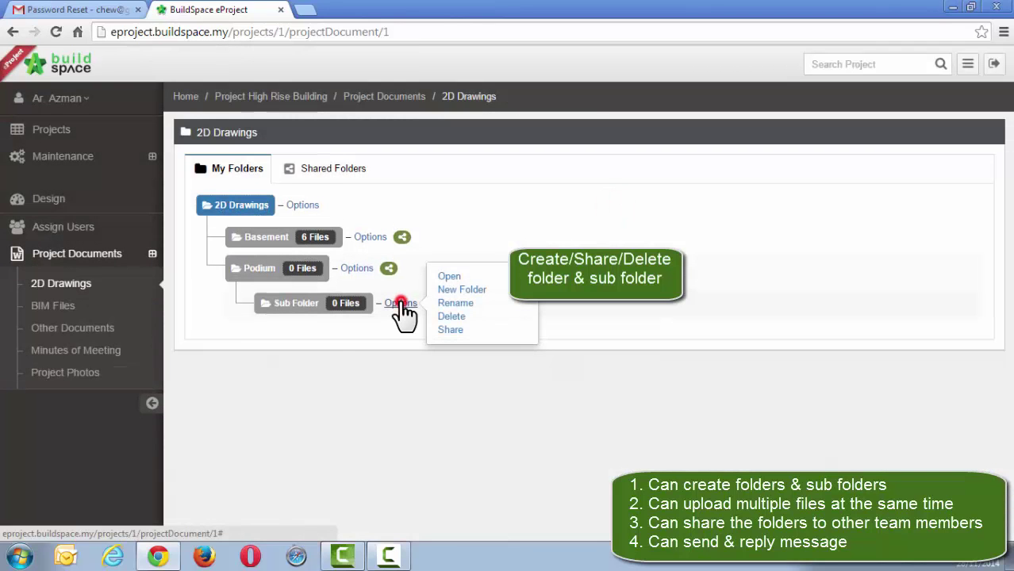
left_click(449, 318)
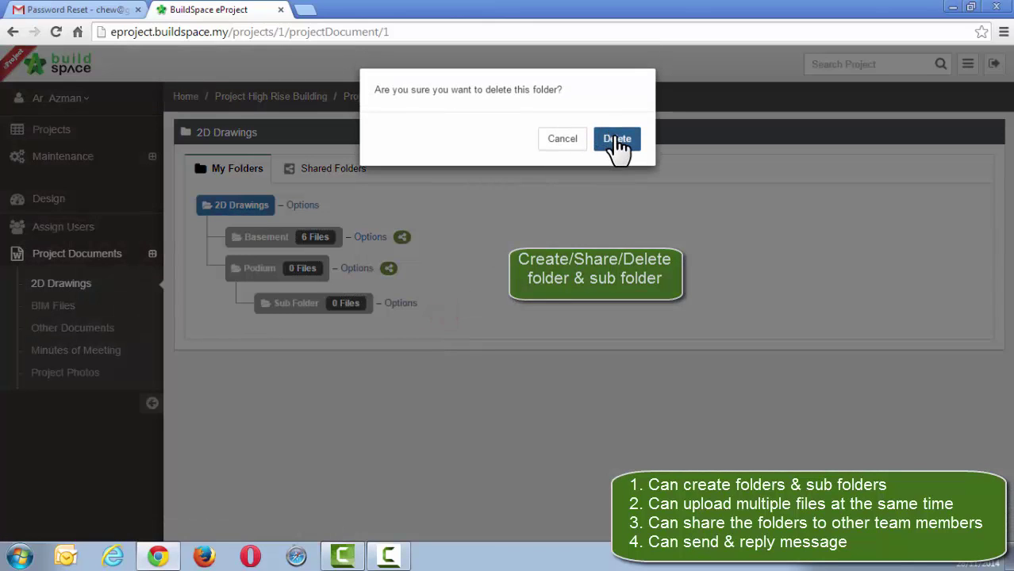
left_click(615, 136)
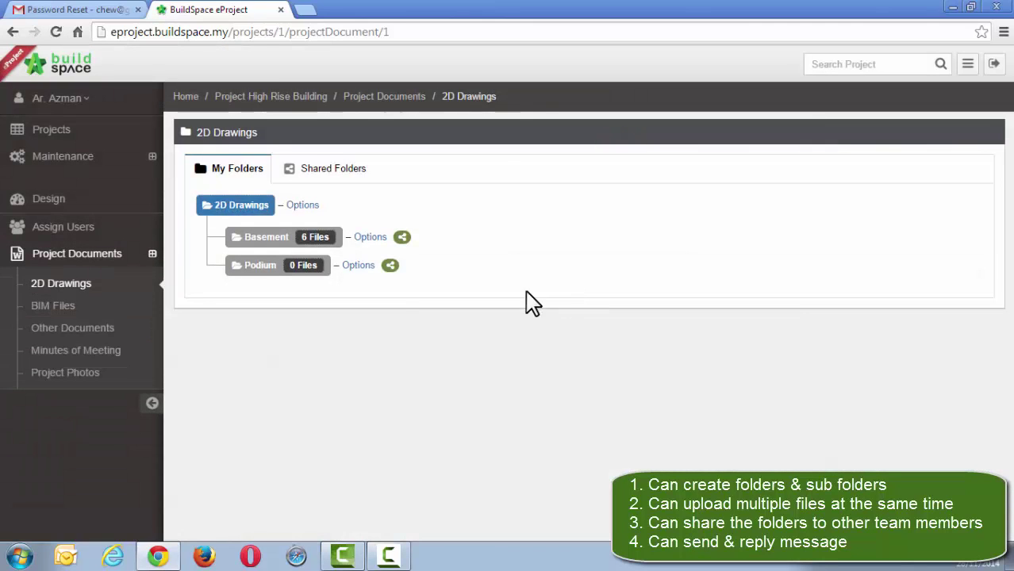
Step: Upload 04011_DD_BP_KNK_A2-0_120607.dwg and 04011_DD_BP_KNK_A3-0_120607.dwg together from D:\DWG\04011_Kunak into the Podium folder
left_click(359, 267)
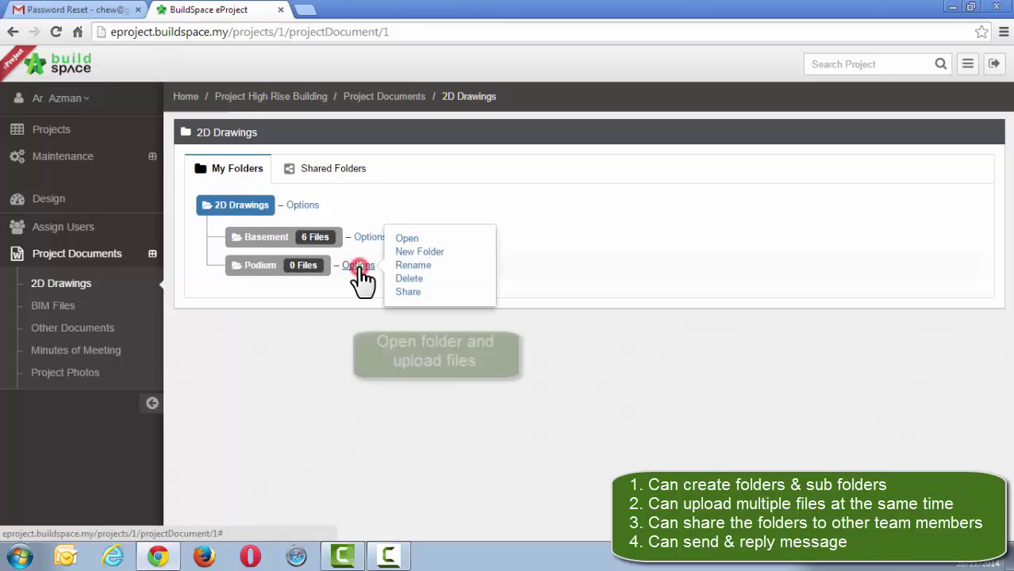
left_click(407, 240)
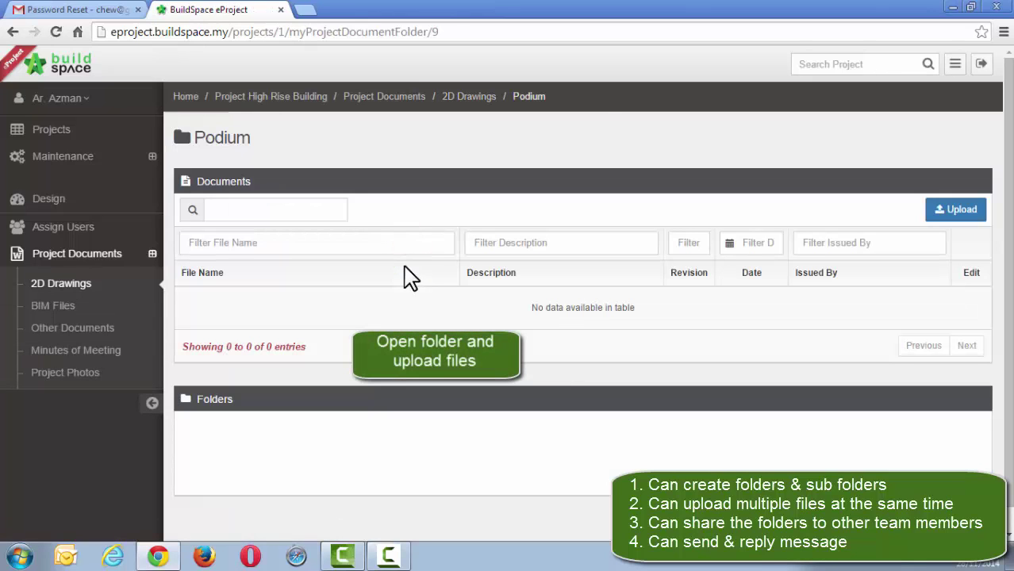
left_click(952, 211)
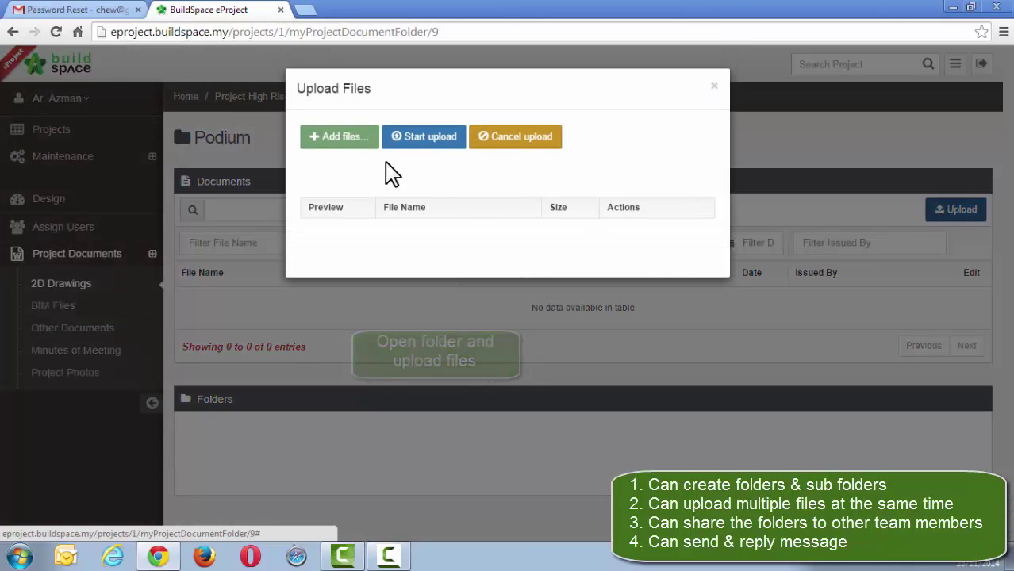
left_click(343, 151)
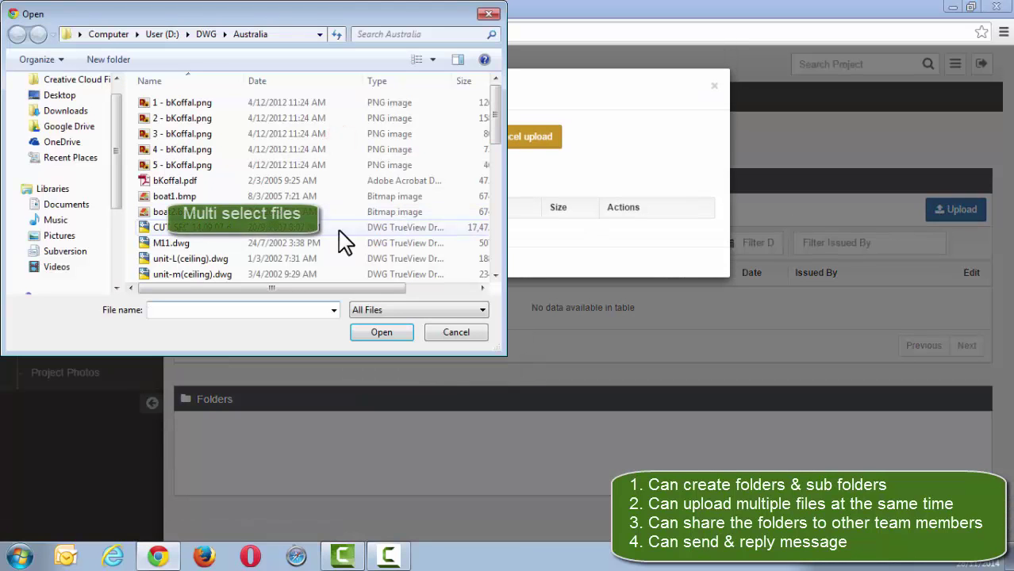
left_click(206, 34)
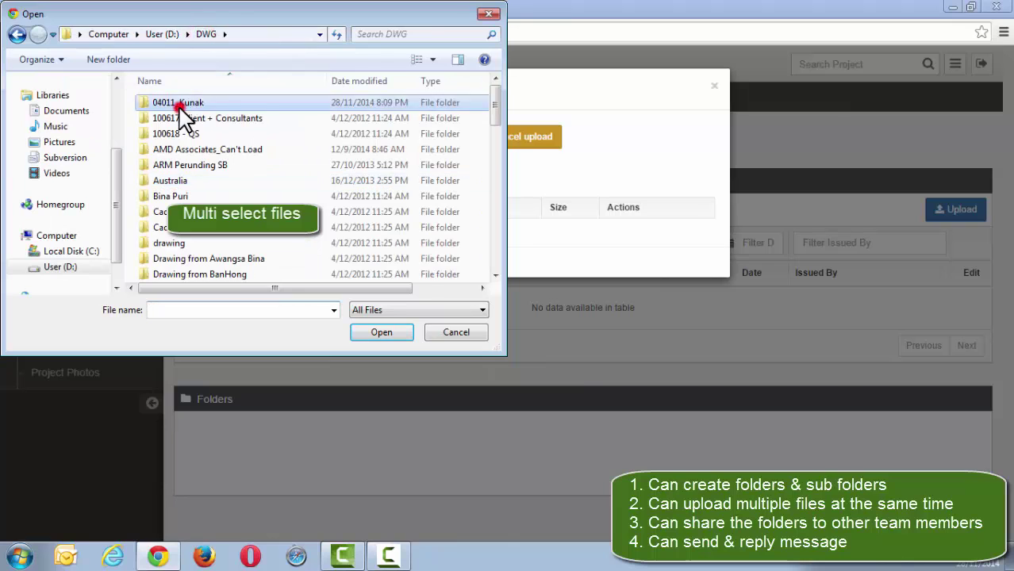
double_click(181, 103)
left_click(179, 103)
left_click(181, 118, "ctrl")
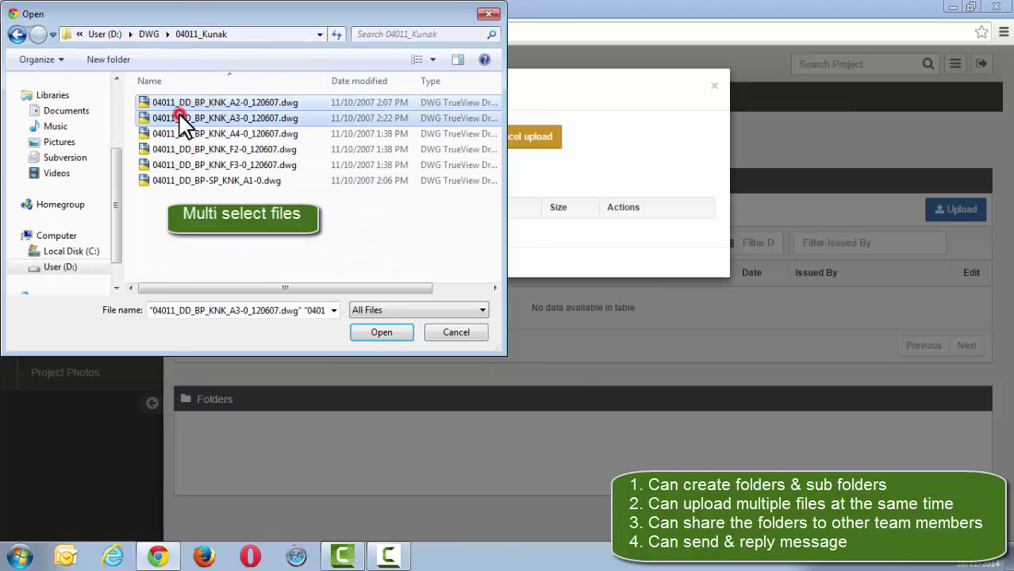
left_click(379, 332)
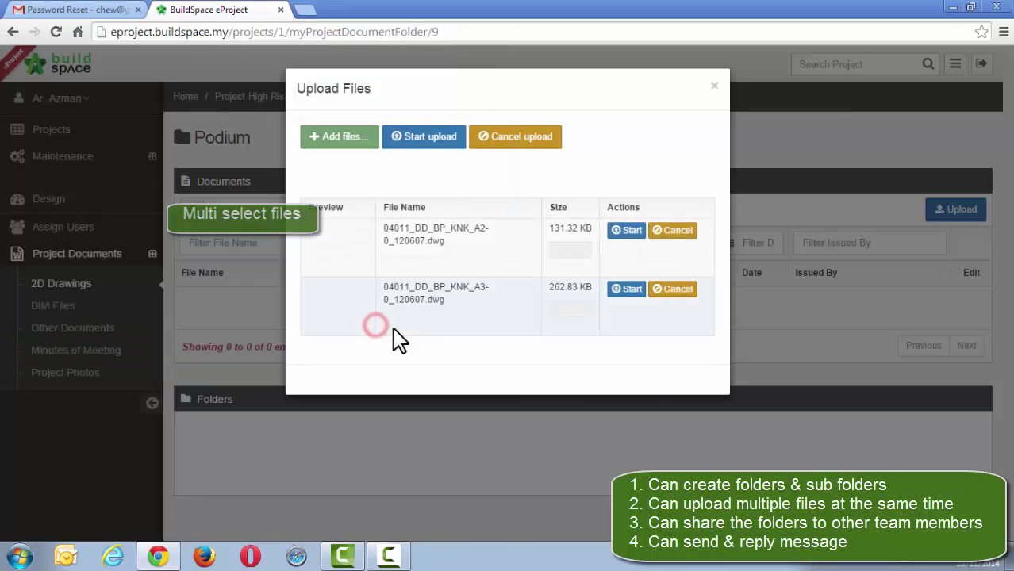
left_click(427, 137)
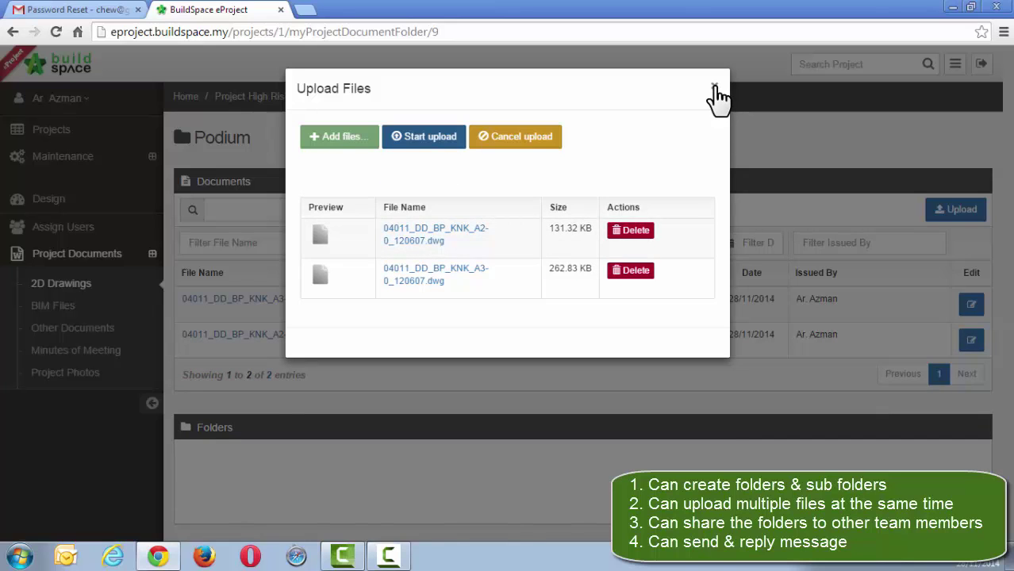
left_click(714, 87)
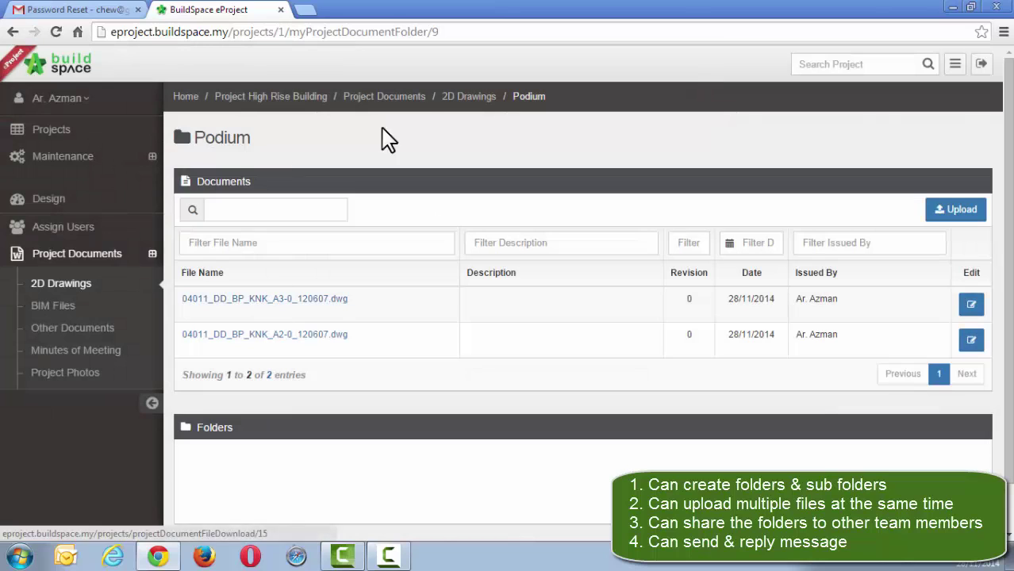
Step: Set the description of 04011_DD_BP_KNK_A3-0_120607.dwg in the Podium folder to "Drawing no. 0001"
left_click(476, 96)
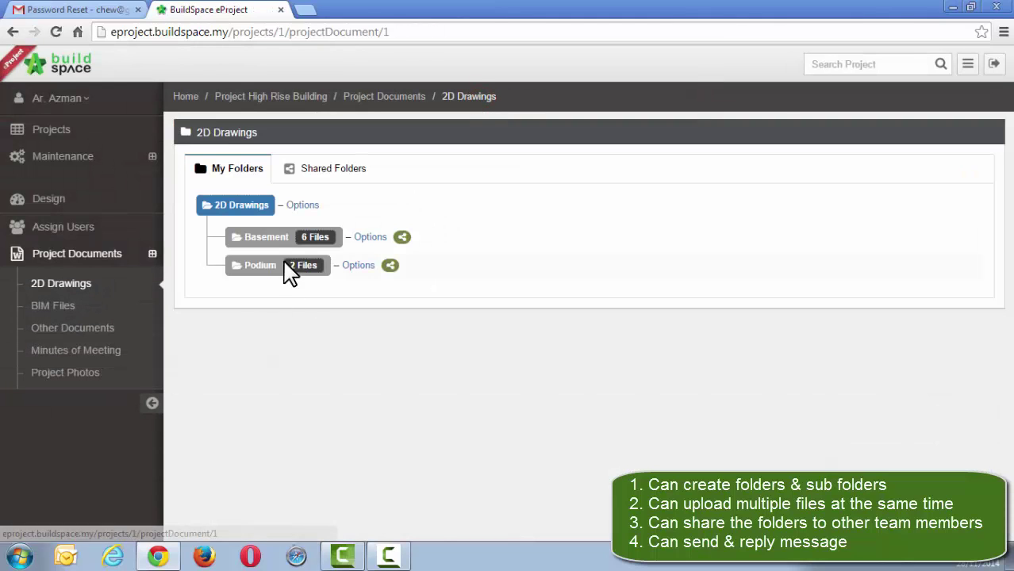
left_click(358, 265)
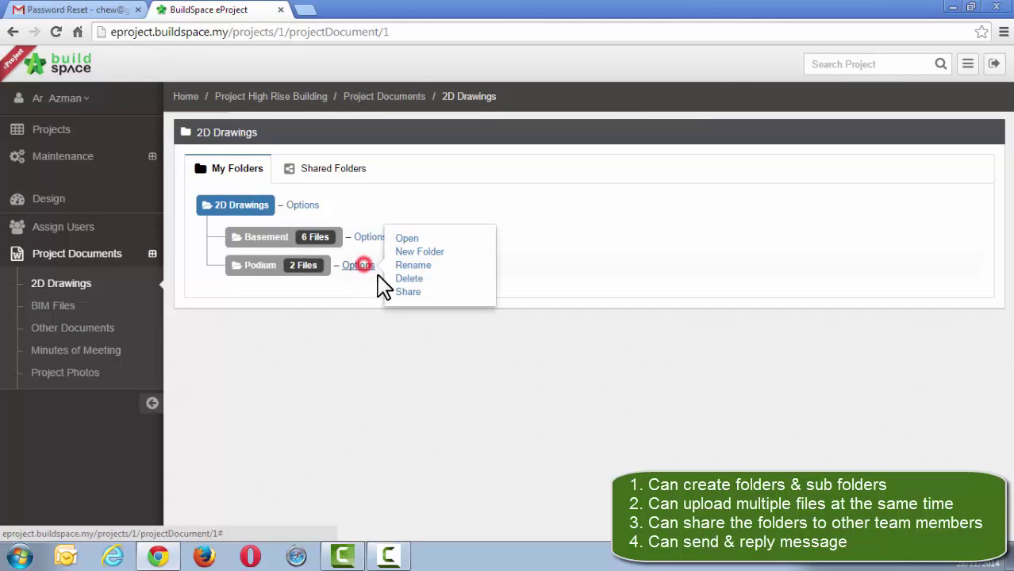
left_click(405, 239)
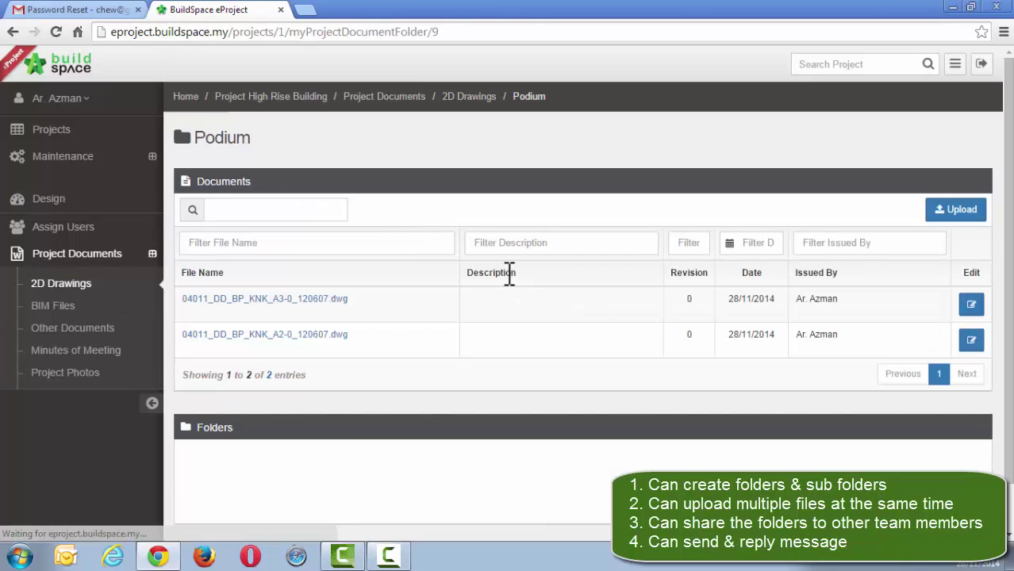
left_click(972, 305)
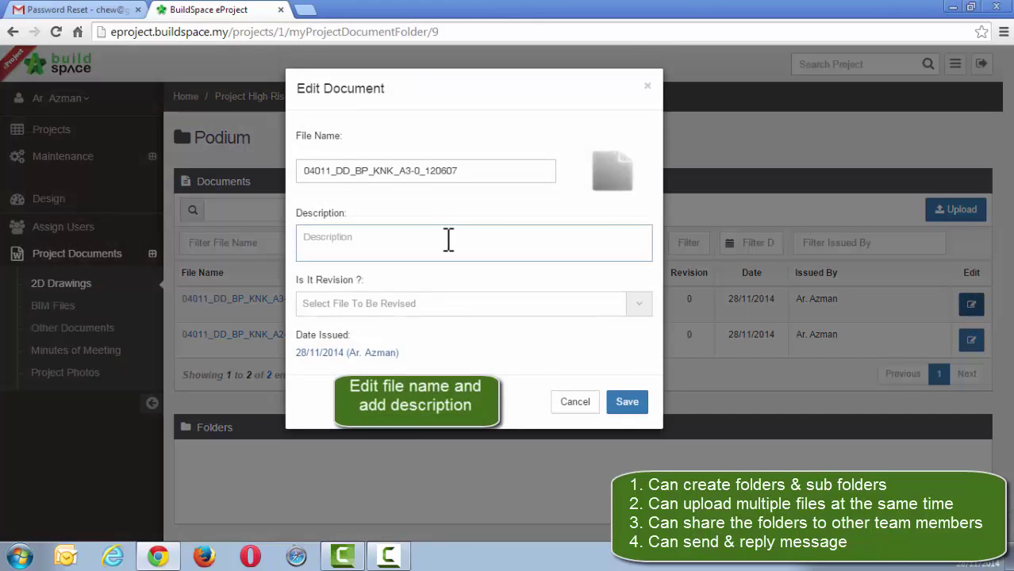
left_click(439, 240)
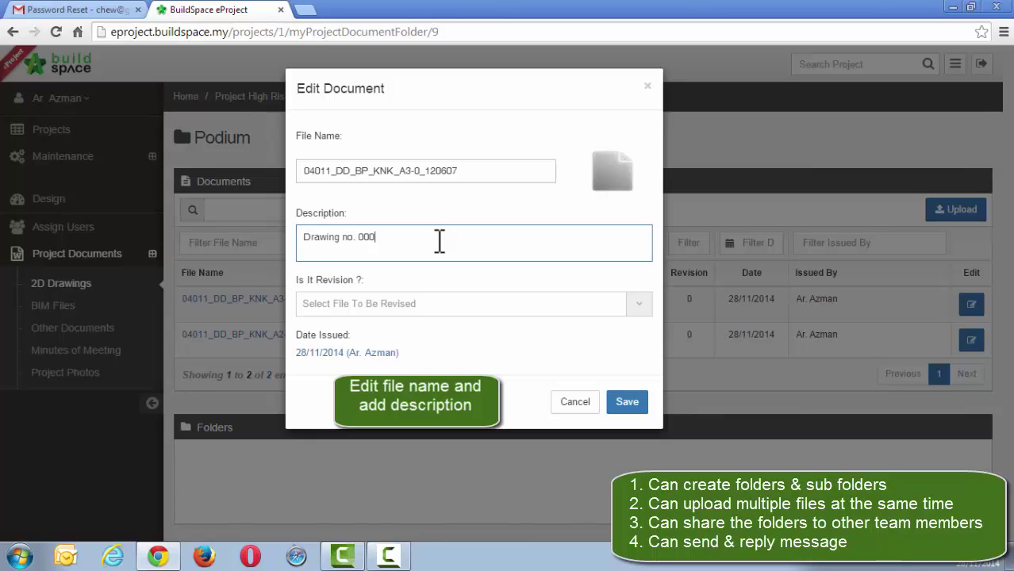
left_click(627, 405)
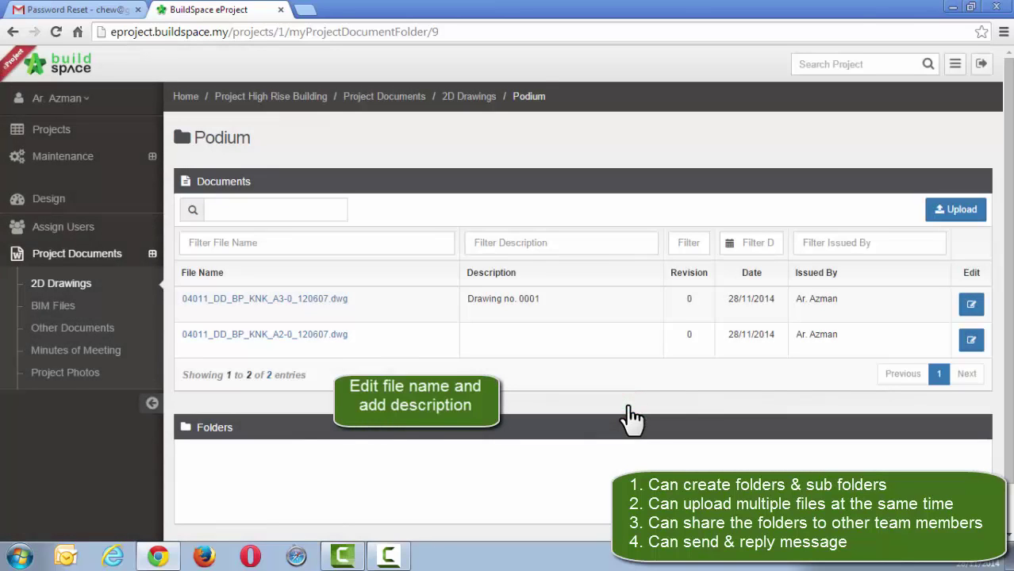
Step: Set the description of 04011_DD_BP_KNK_A2-0_120607.dwg to "Drawing no. 0002"
left_click(969, 343)
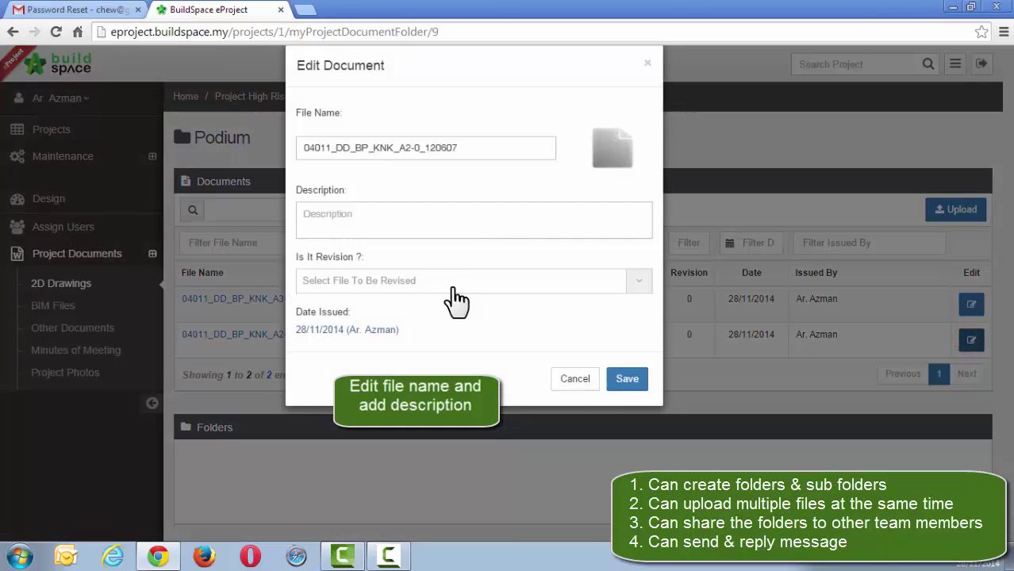
left_click(396, 239)
type("D")
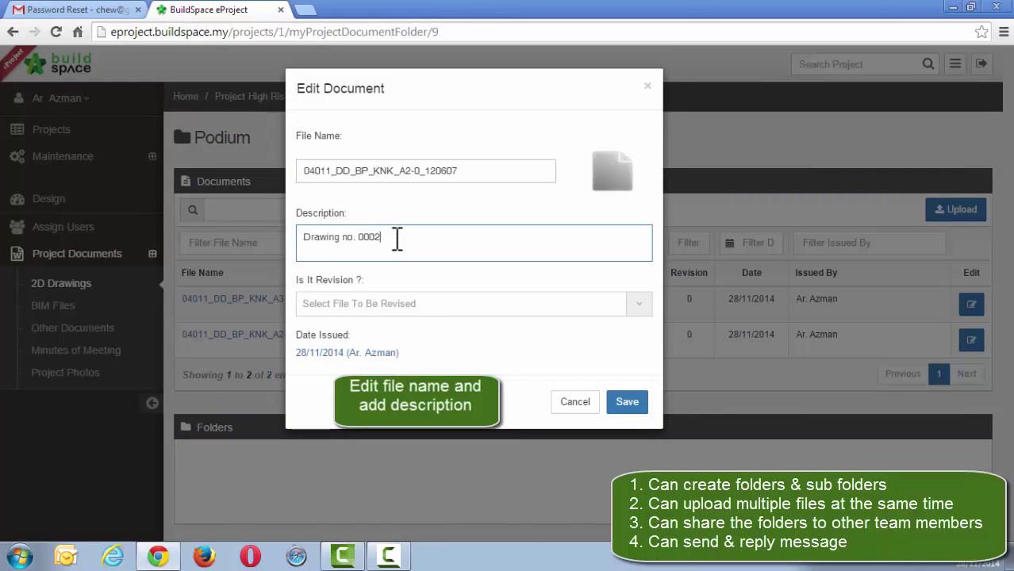
type("rawing no. 0002")
left_click(624, 402)
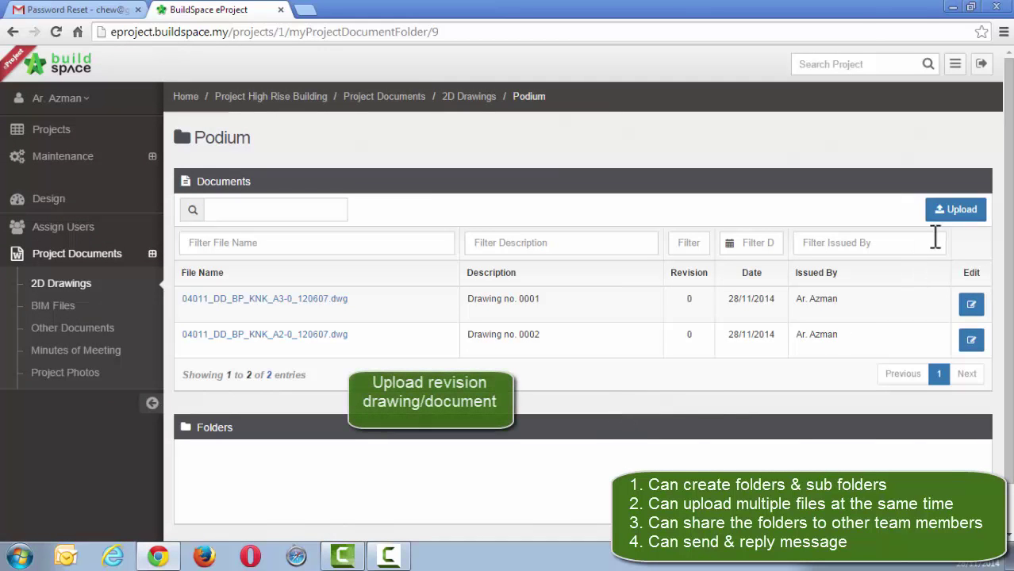
Step: Upload 04011_DD_BP_KNK_A2-0_120607.dwg from D:\DWG\04011_Kunak into the Podium folder again as a further copy
left_click(959, 214)
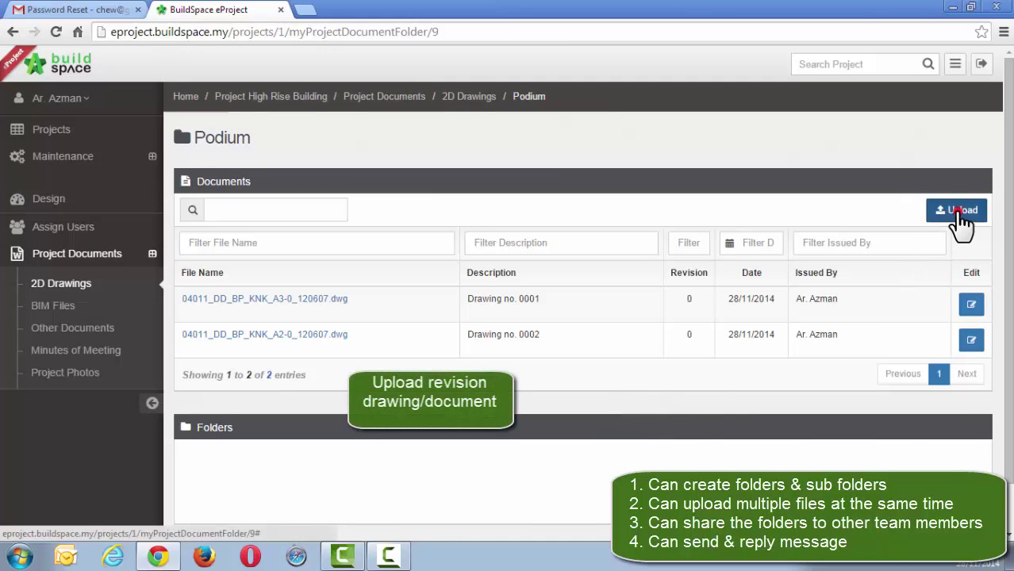
left_click(351, 147)
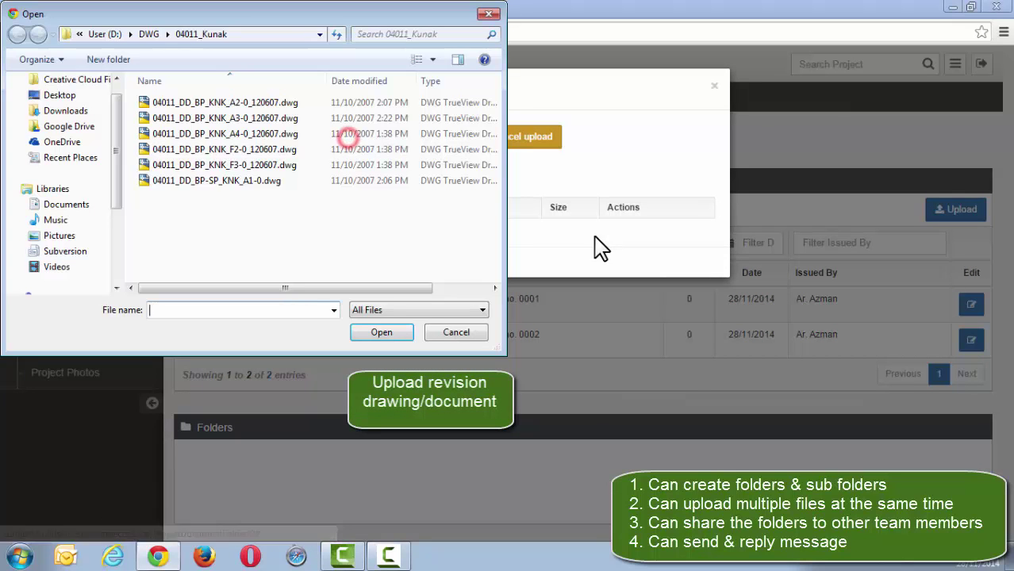
left_click(231, 103)
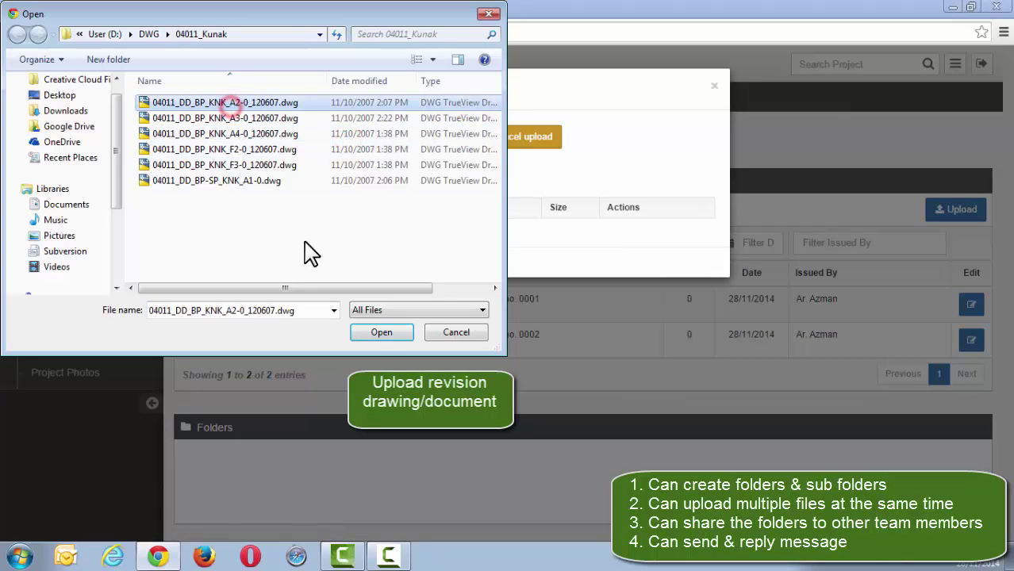
left_click(376, 335)
left_click(437, 140)
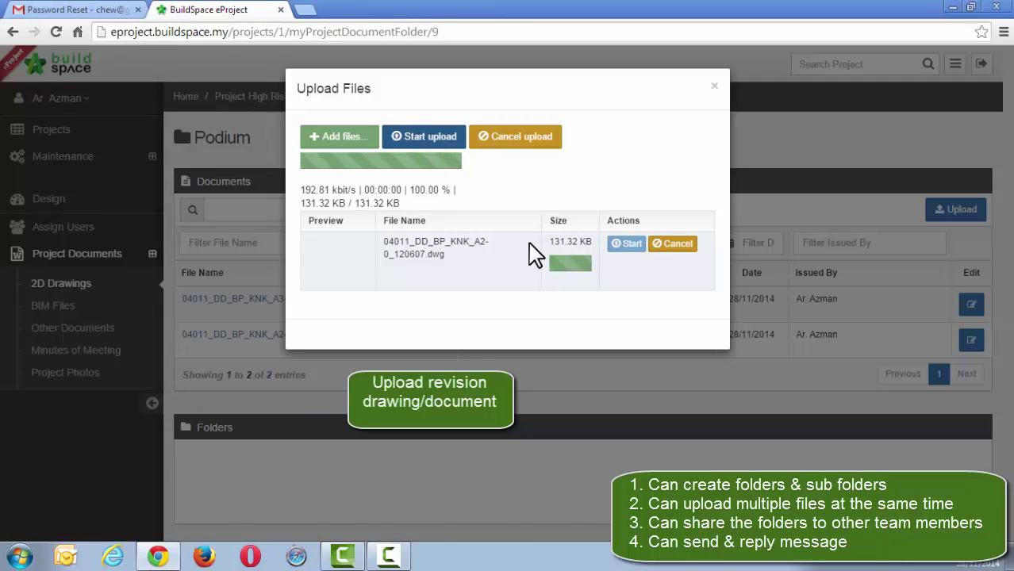
left_click(714, 85)
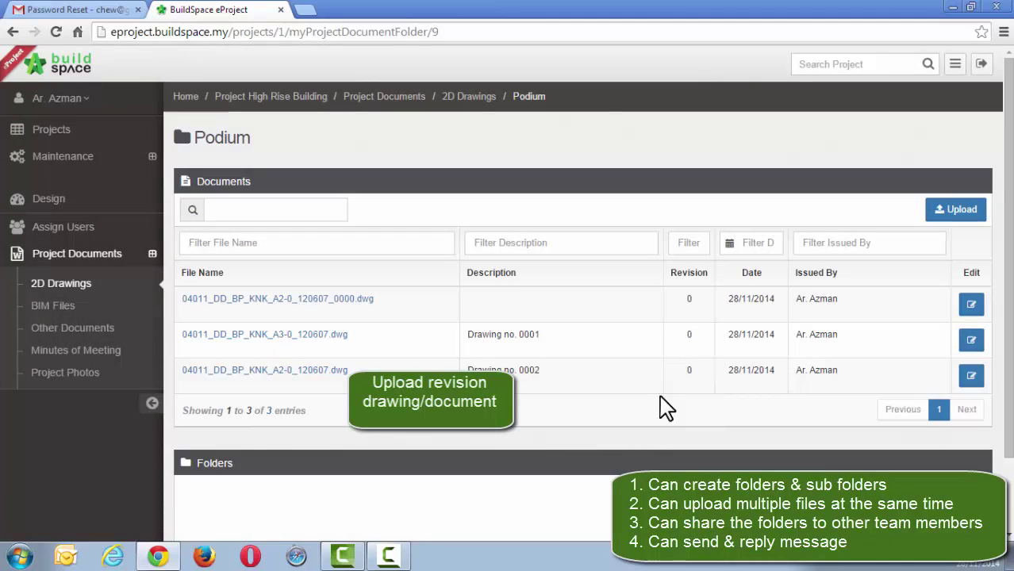
Step: Describe the newly uploaded A2-0 copy as "Drawing no. 0003" and mark it as a revision of 04011_DD_BP_KNK_A2-0_120607.dwg
left_click(972, 304)
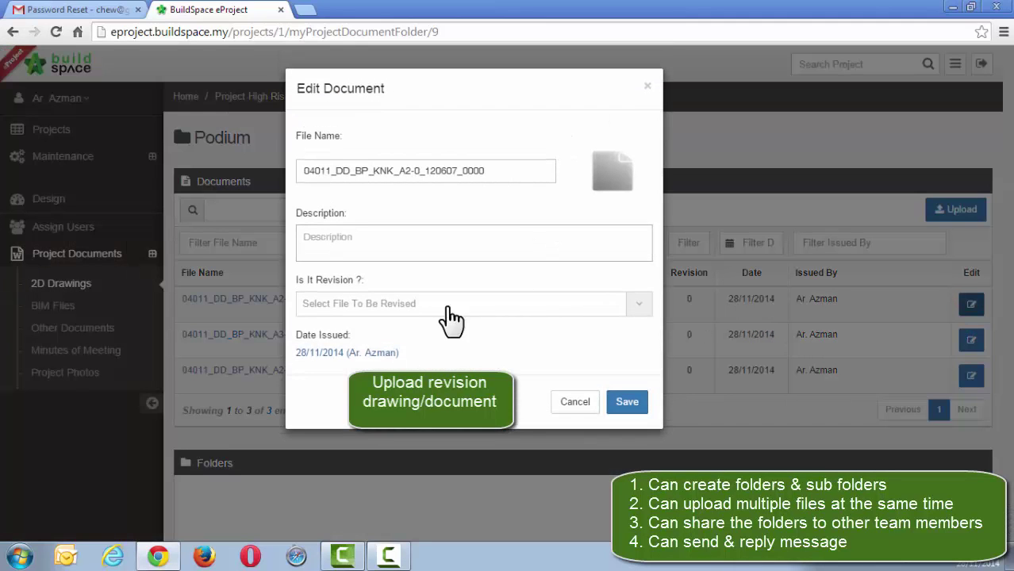
left_click(337, 243)
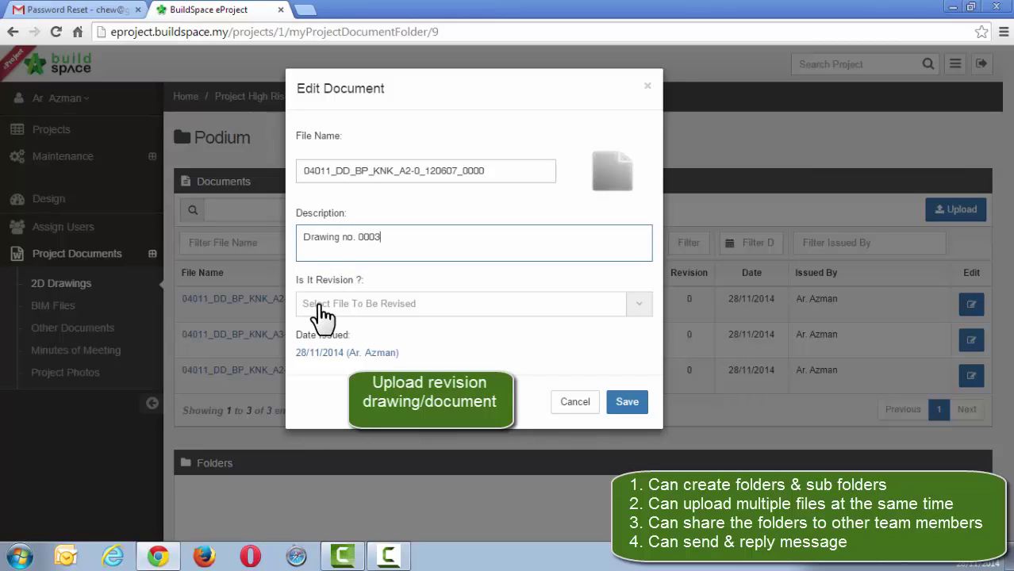
left_click(371, 305)
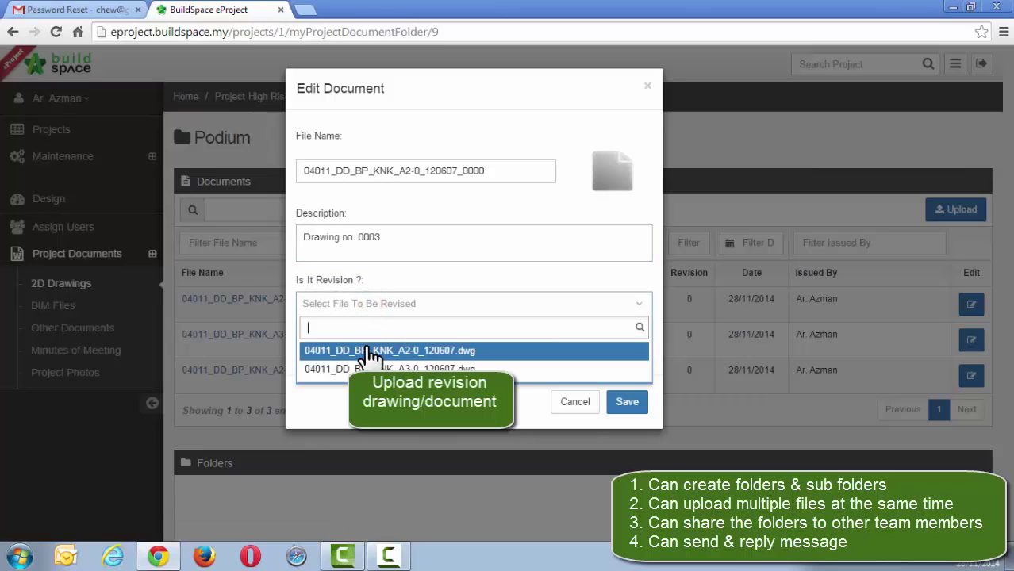
left_click(365, 353)
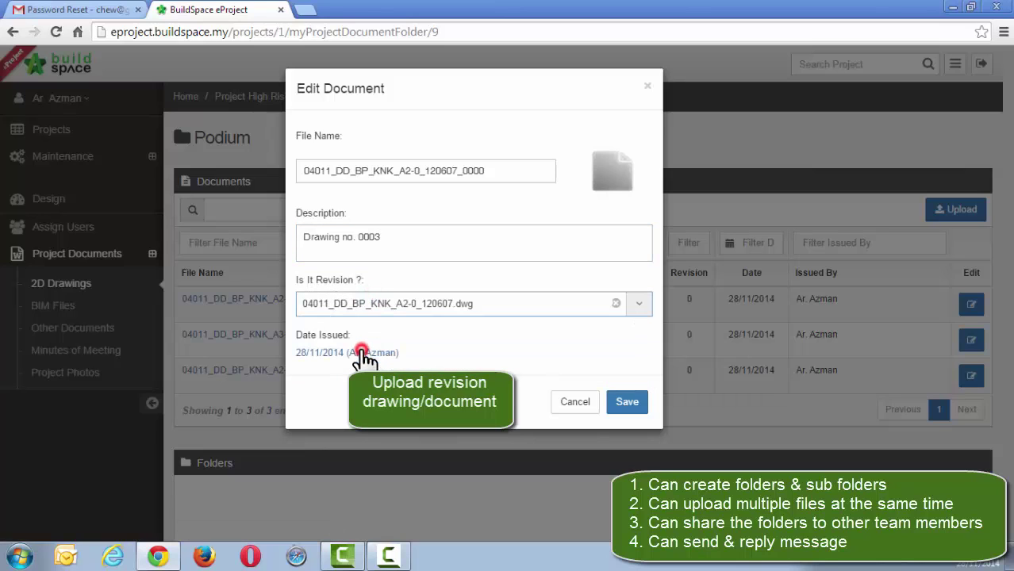
left_click(627, 405)
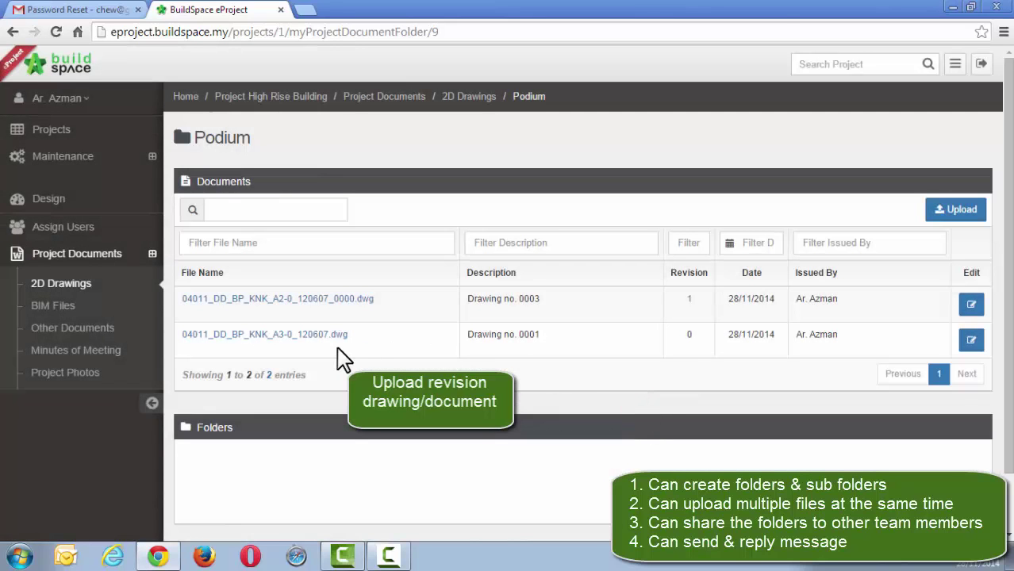
Step: Check the revision history of the revised A2-0 drawing and rename its file to 04011_DD_BP_KNK_A2-0_120607
left_click(690, 305)
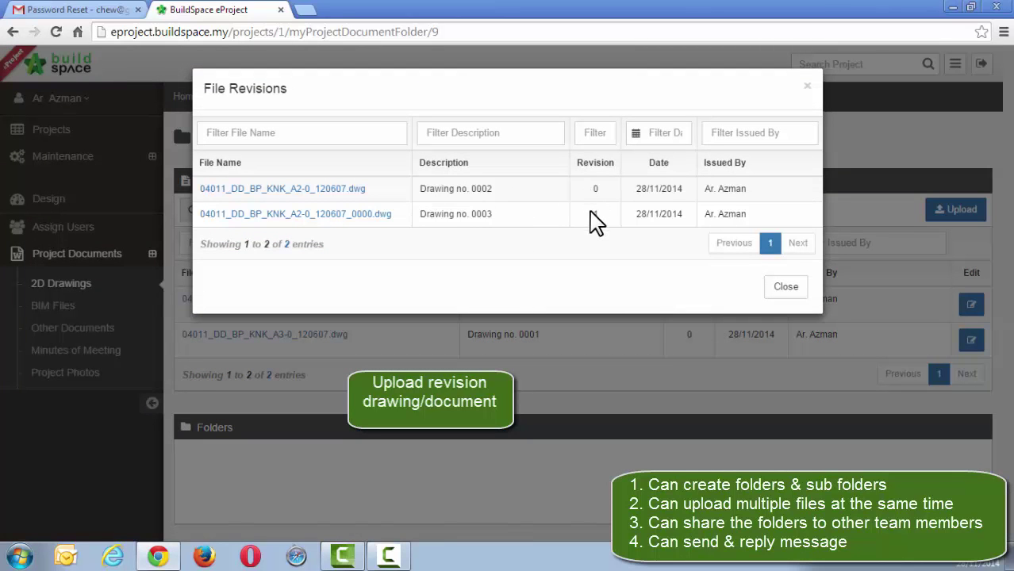
left_click(782, 289)
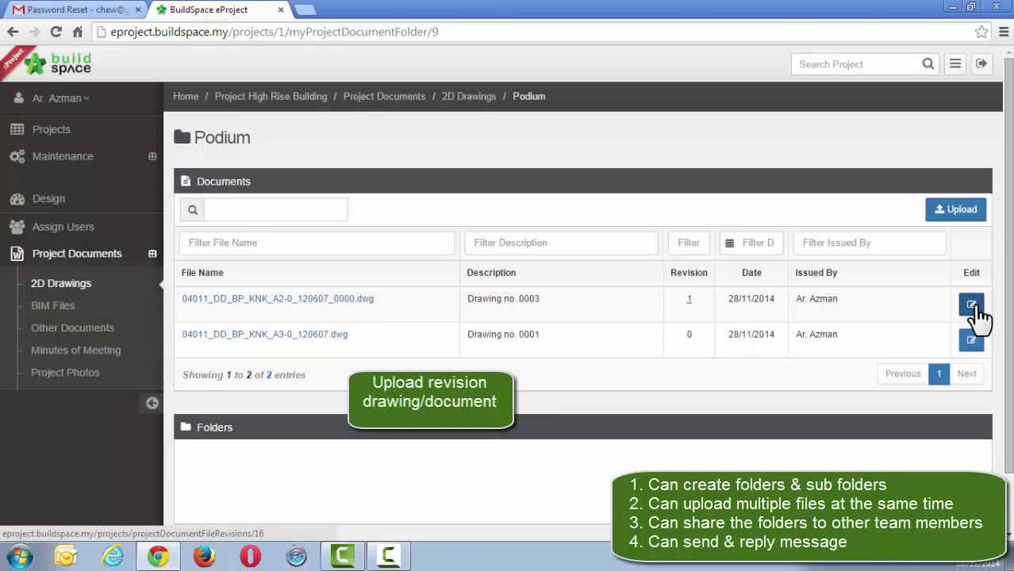
left_click(971, 305)
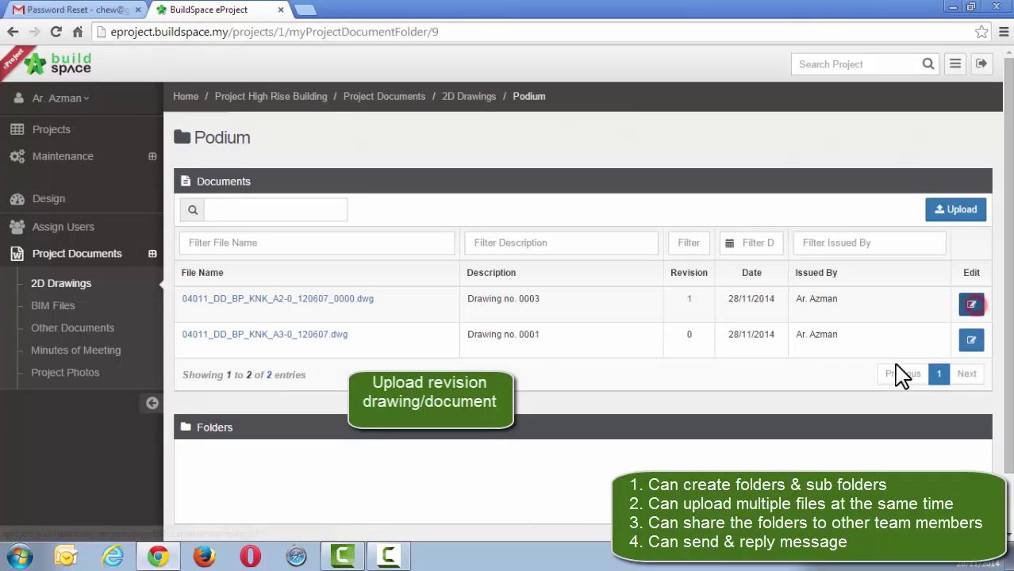
left_click(500, 169)
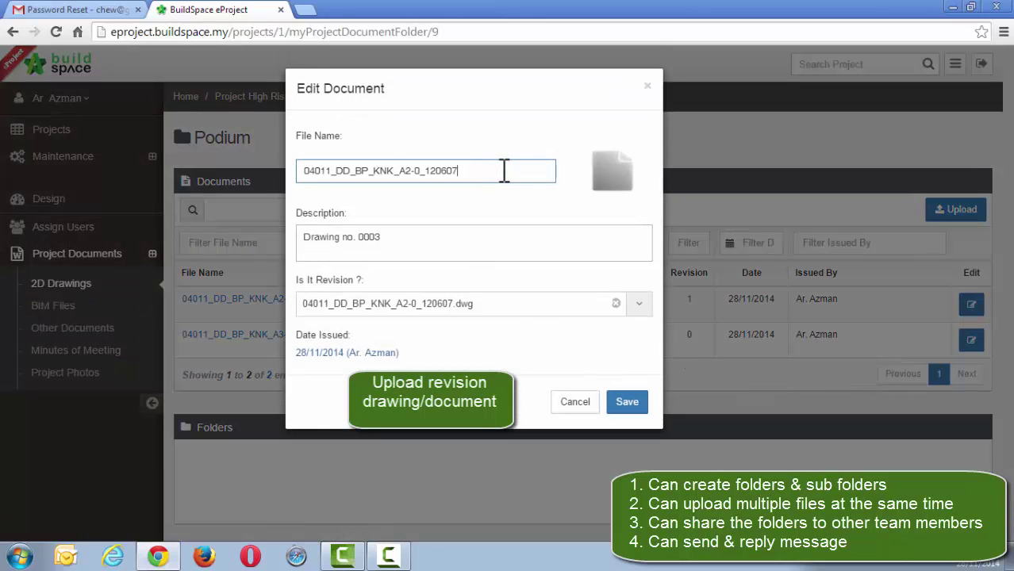
left_click(623, 405)
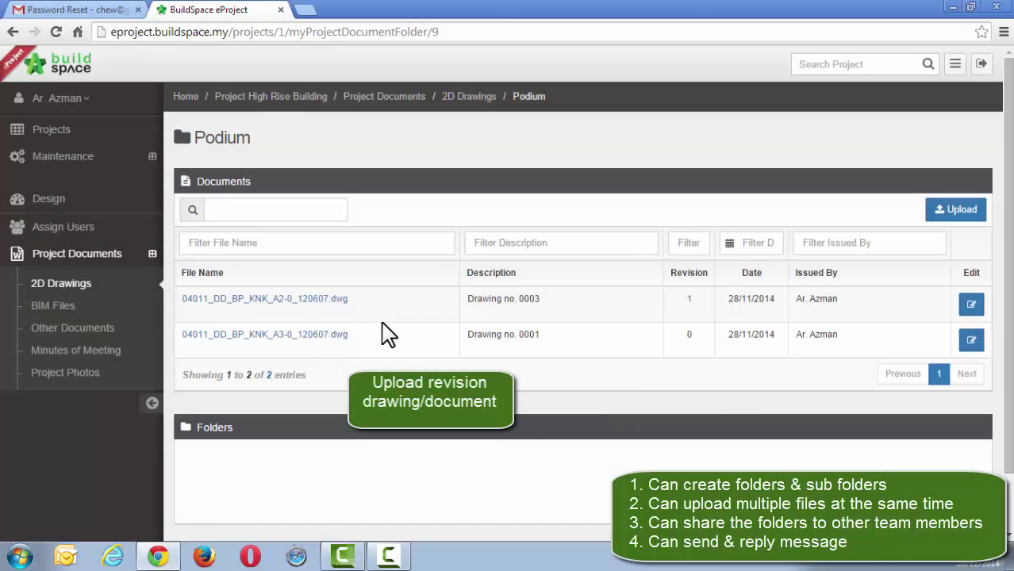
Step: Compose a new project message to the QS Consultant with the subject "Please email me BQ"
left_click(468, 97)
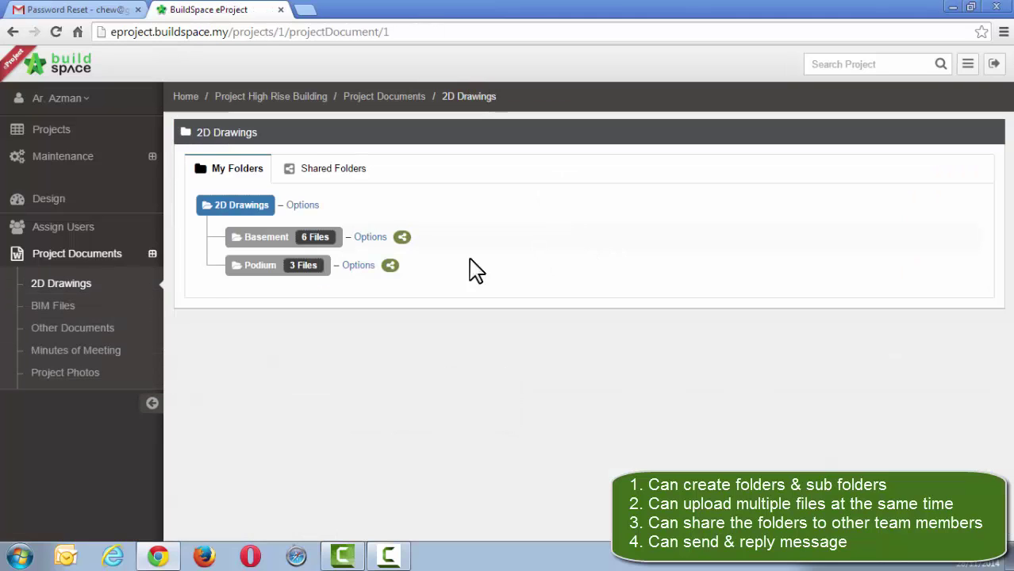
left_click(56, 200)
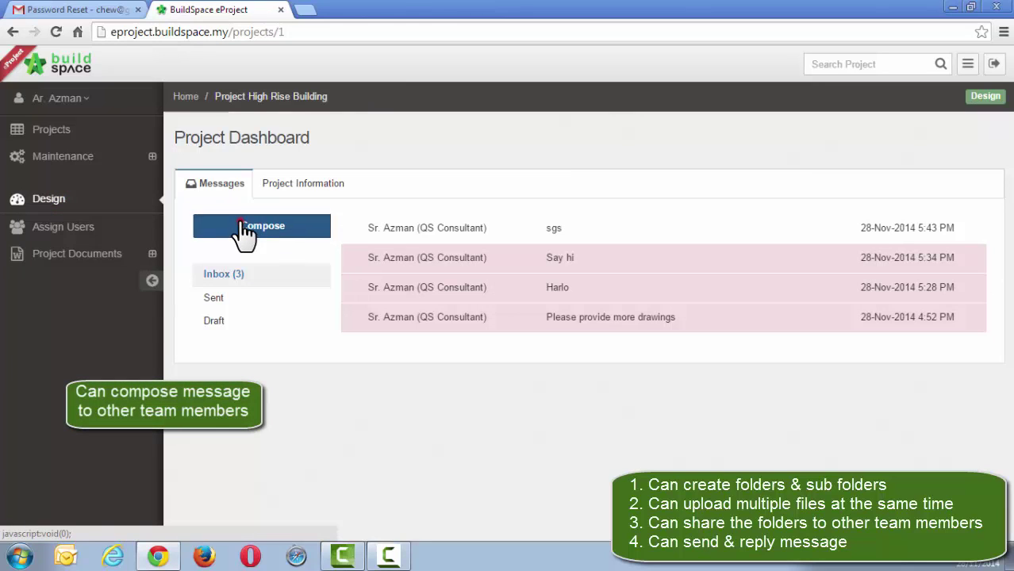
left_click(246, 230)
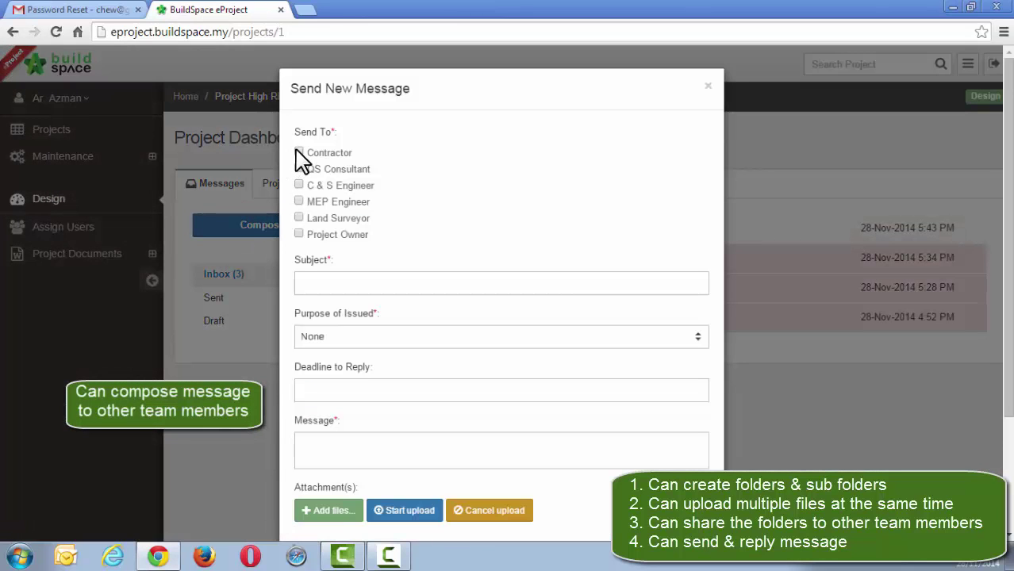
left_click(299, 169)
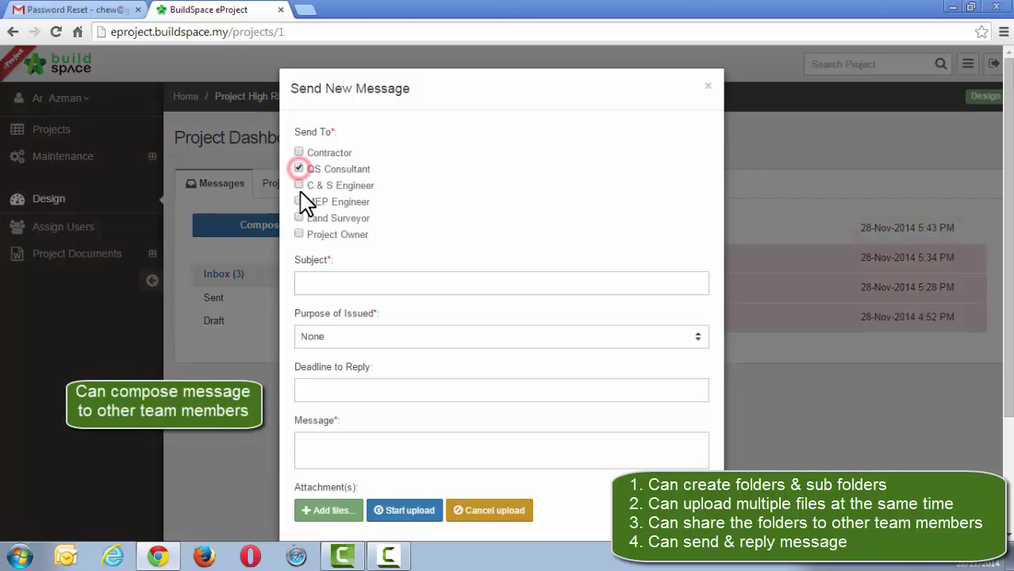
scroll(307, 204, "down", 2)
left_click(331, 137)
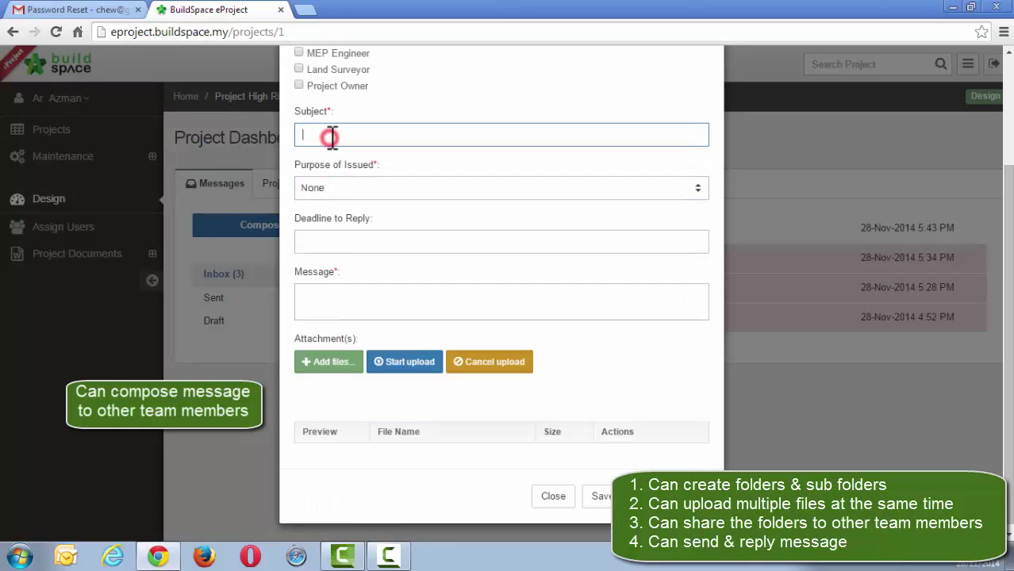
type("Pre")
key("BackSpace")
key("BackSpace")
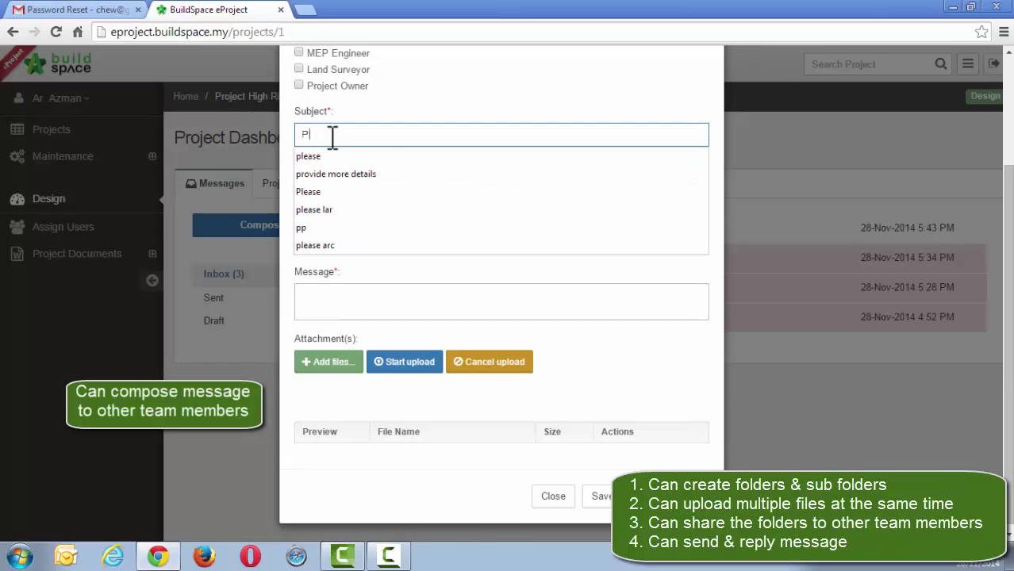
type("lease ")
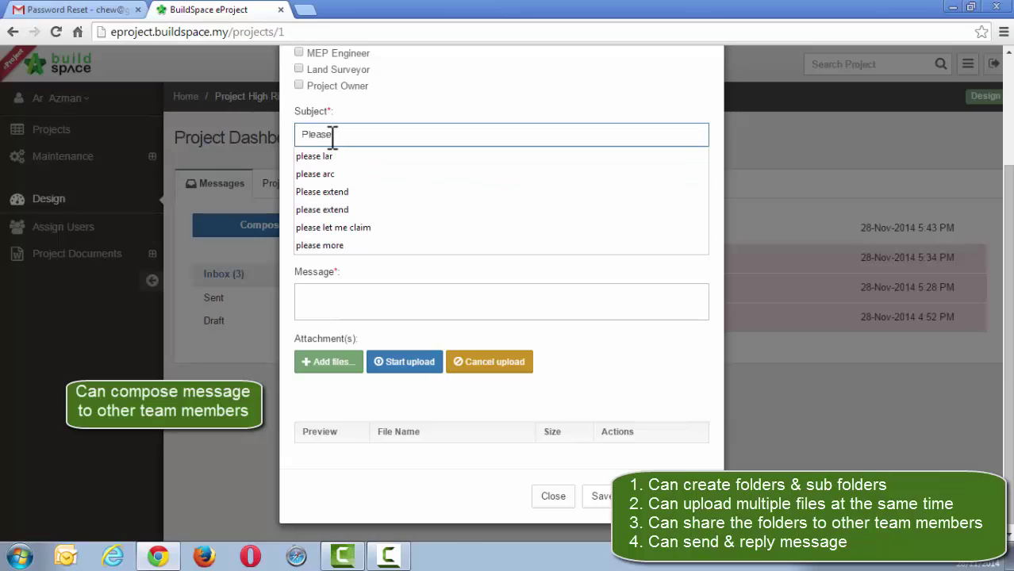
type("email me BQ")
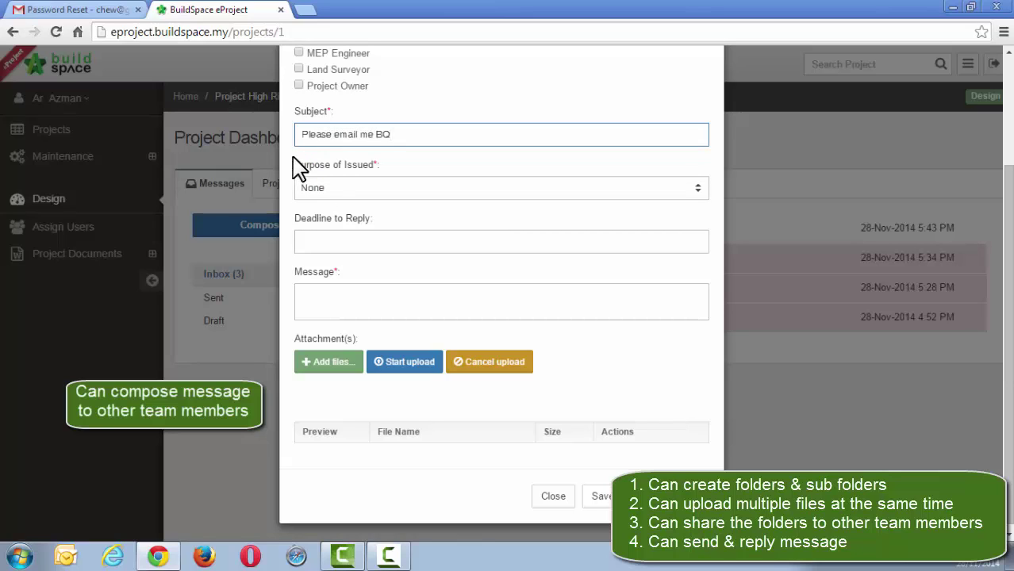
Step: Set the message's purpose of issue to Request For Information and its reply deadline to 30-Nov-2014
left_click(341, 191)
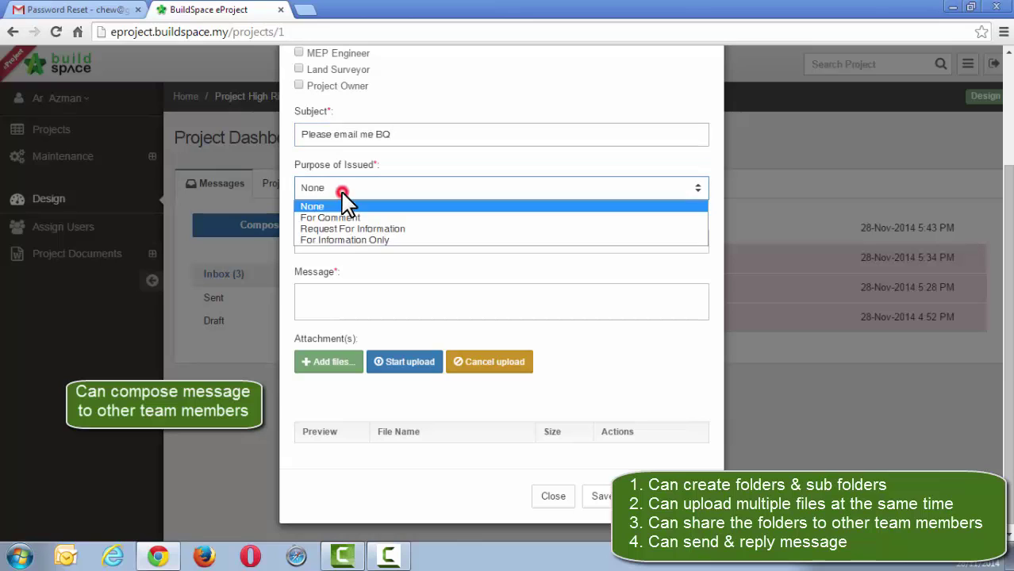
left_click(344, 232)
left_click(340, 241)
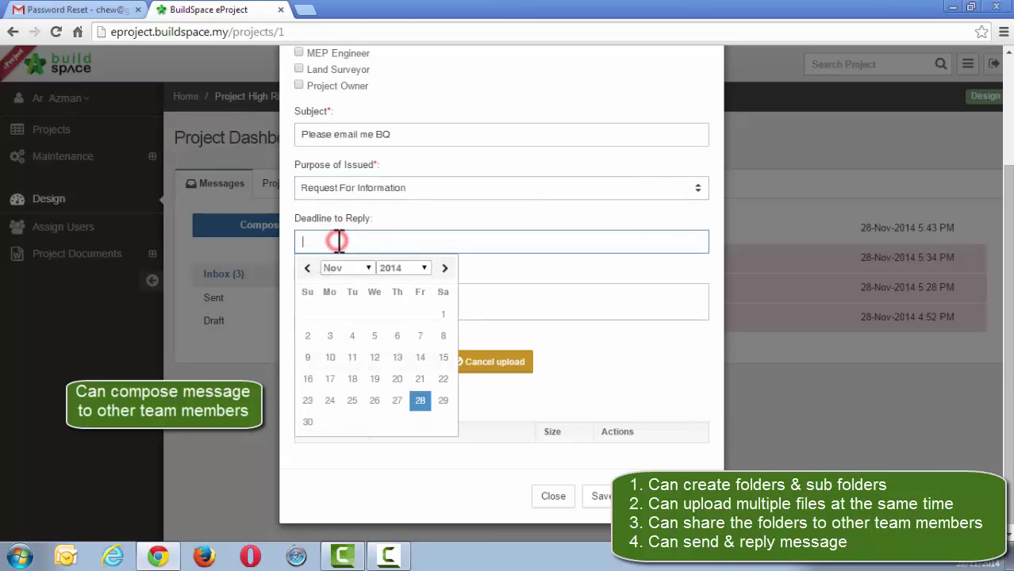
left_click(308, 422)
Step: Enter "Urgent" as the message text and send the message without an attachment
left_click(347, 301)
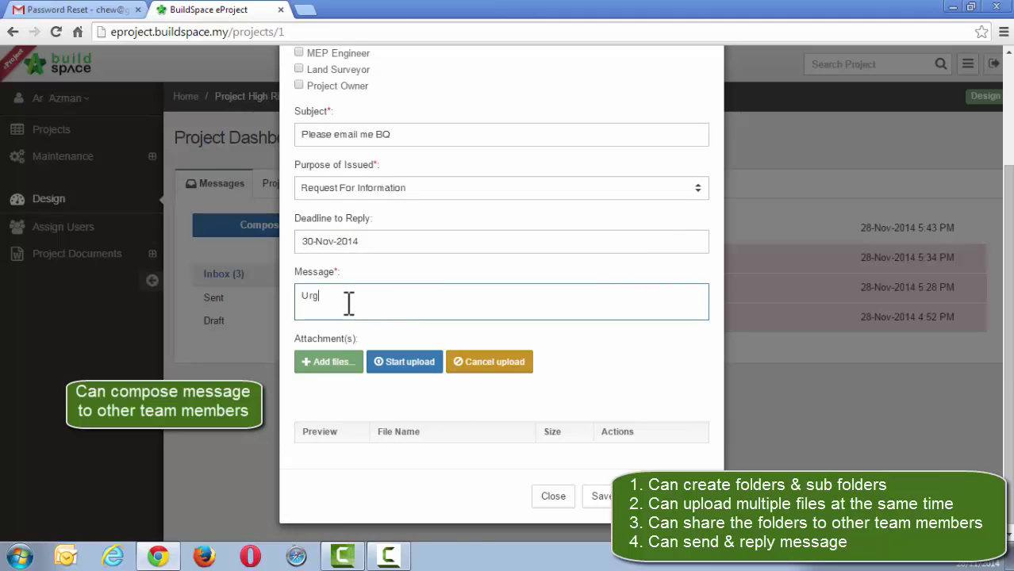
left_click(330, 365)
left_click(433, 333)
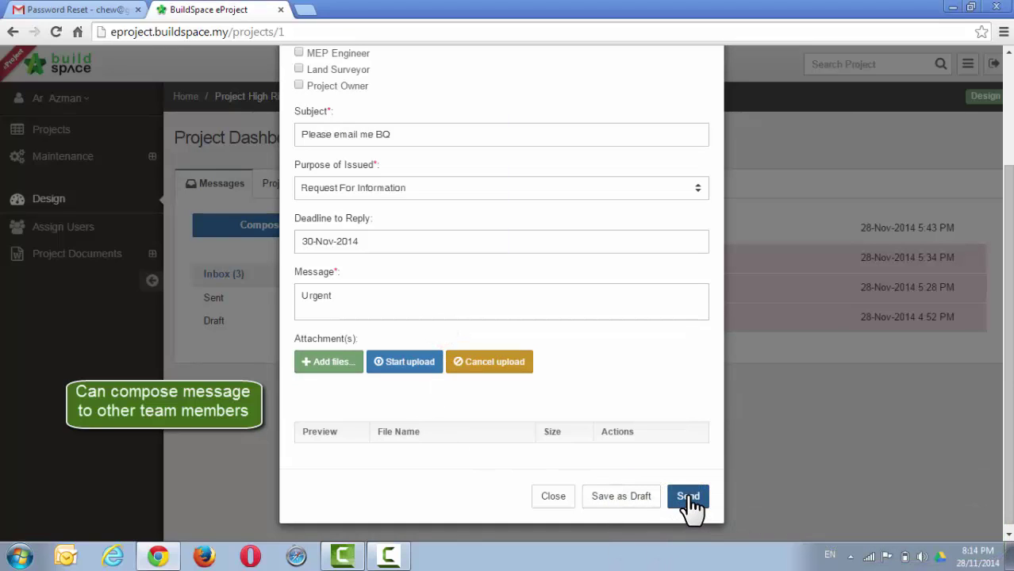
left_click(688, 498)
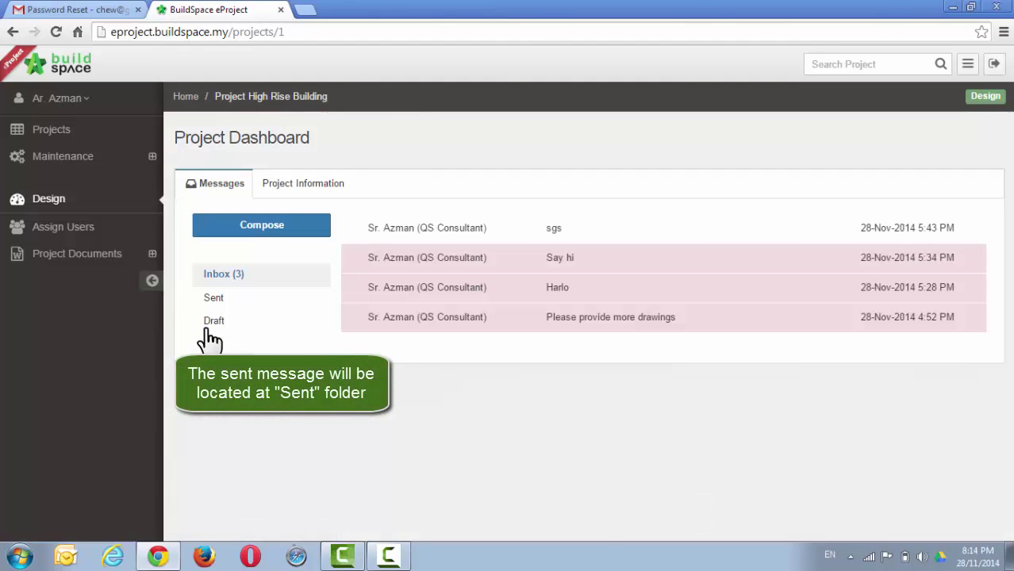
Step: Check the sent messages for "Please email me BQ" and return to the inbox
left_click(214, 300)
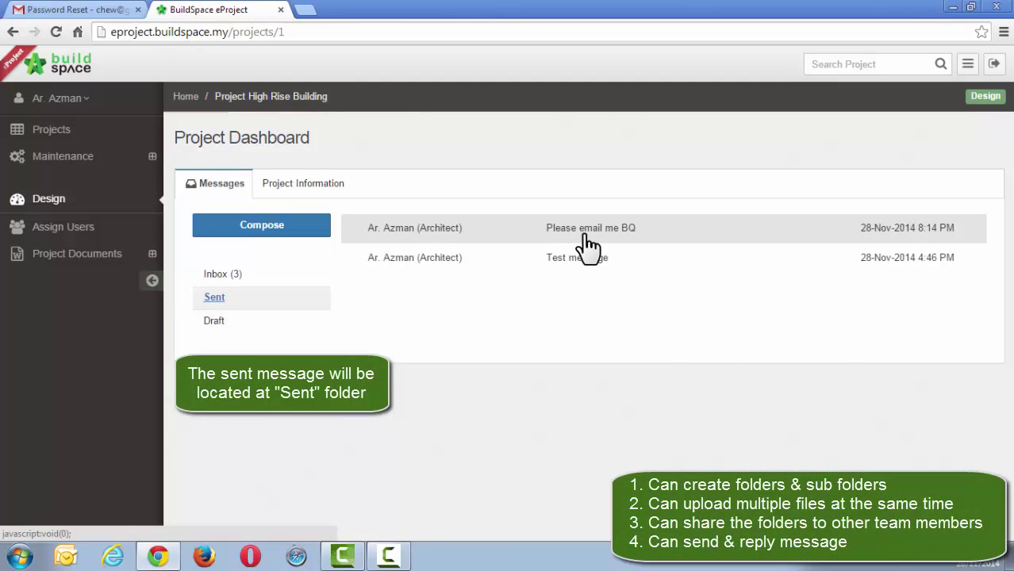
left_click(219, 271)
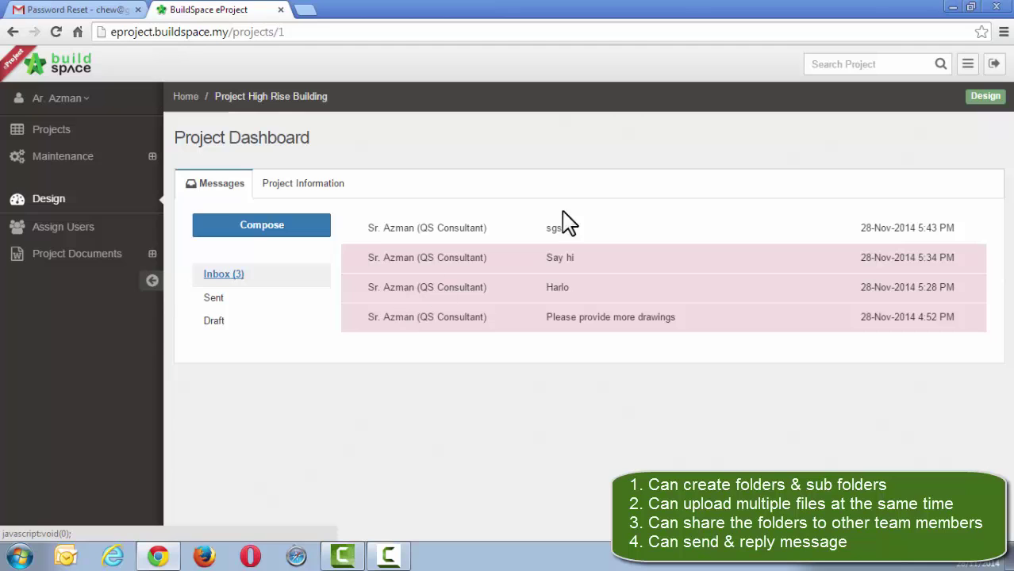
Step: Log out of the Architect account and log in with the QS Consultant's saved e-mail address
left_click(995, 64)
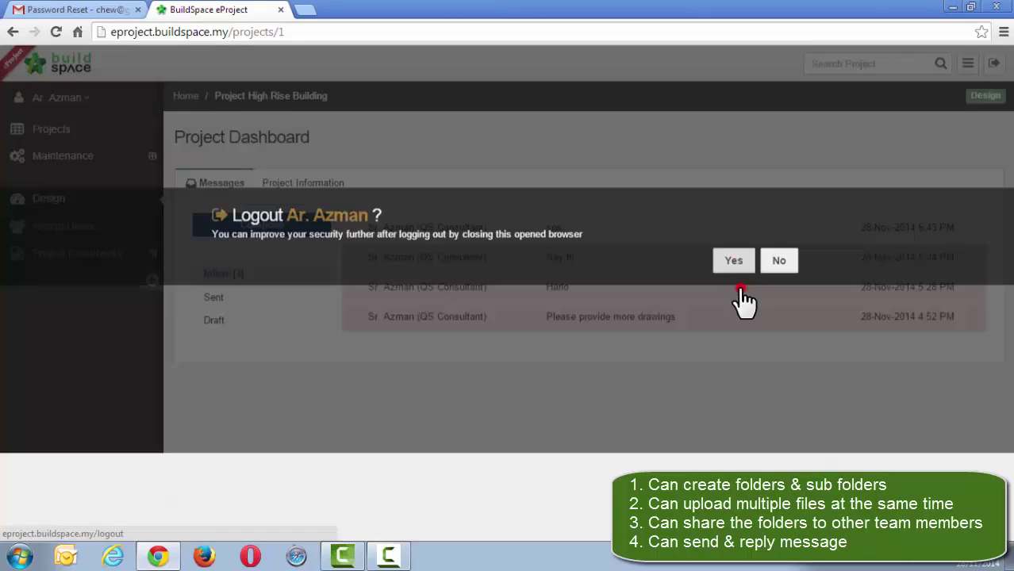
left_click(738, 295)
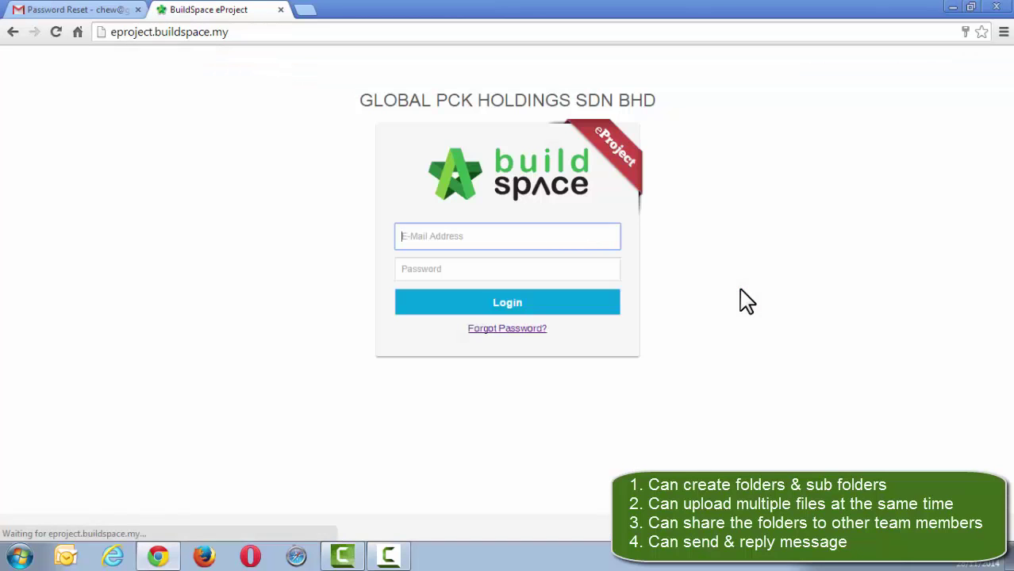
left_click(451, 235)
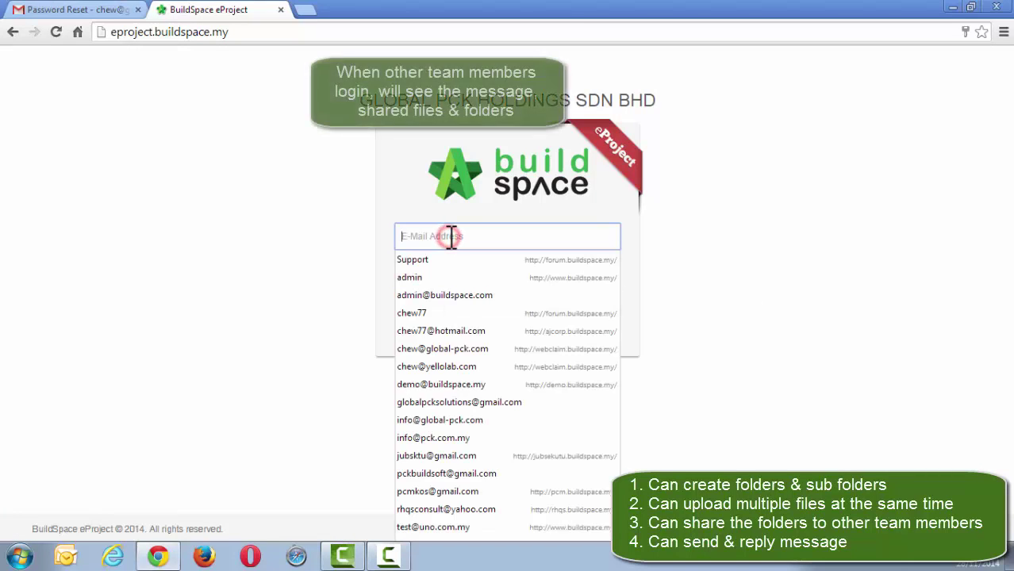
type("ch")
key("Down")
key("Down")
key("Down")
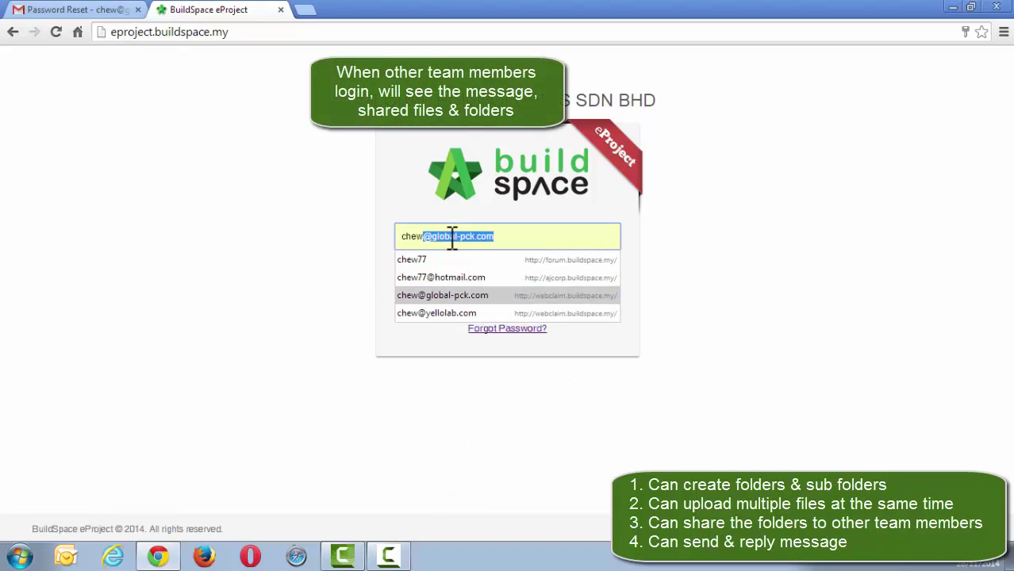
key("Return")
key("Return")
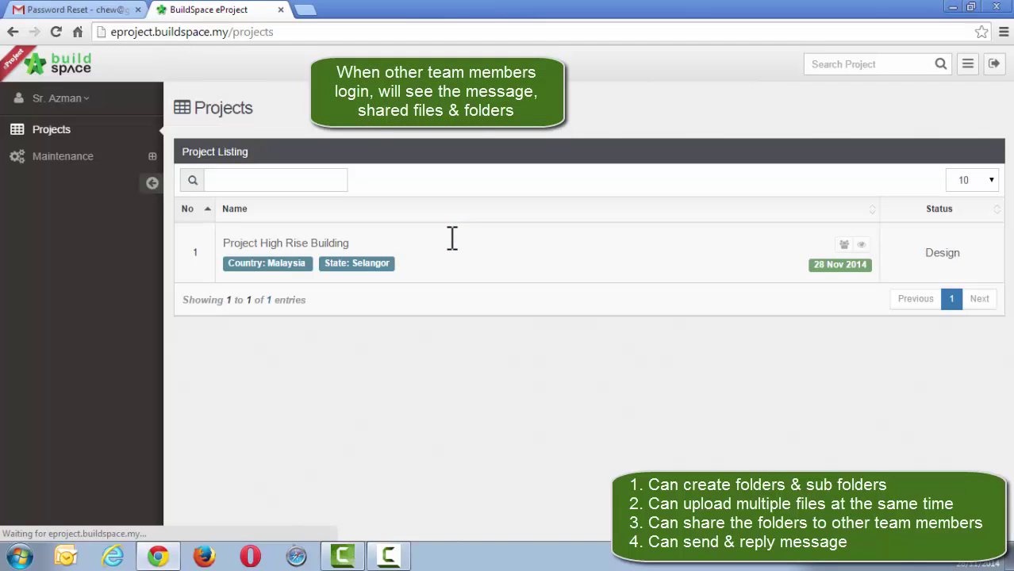
Step: Open Project High Rise Building and read the received message "Please email me BQ" down to its reply form
left_click(863, 248)
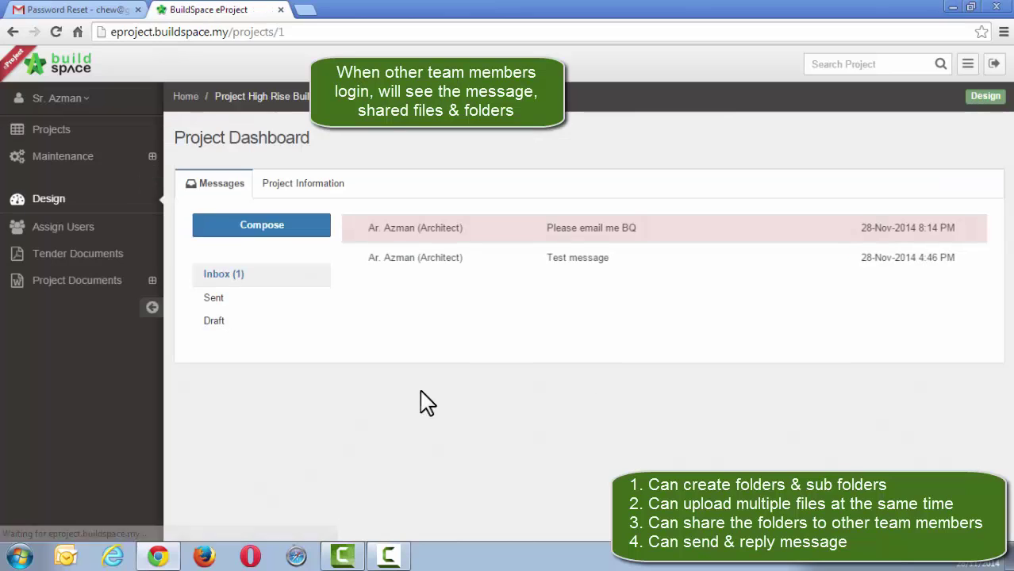
left_click(405, 232)
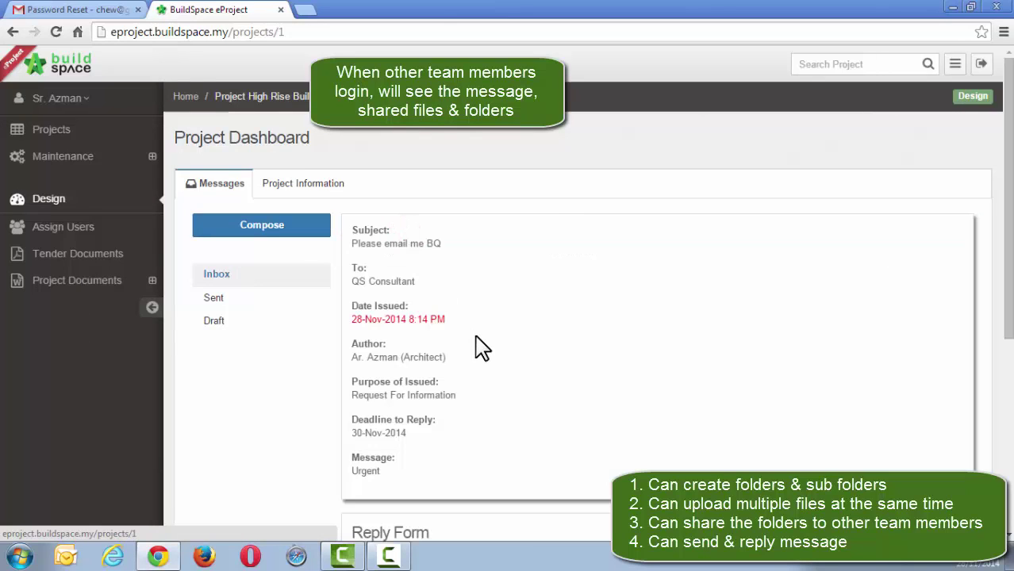
scroll(476, 346, "down", 4)
scroll(481, 347, "up", 4)
scroll(483, 347, "down", 2)
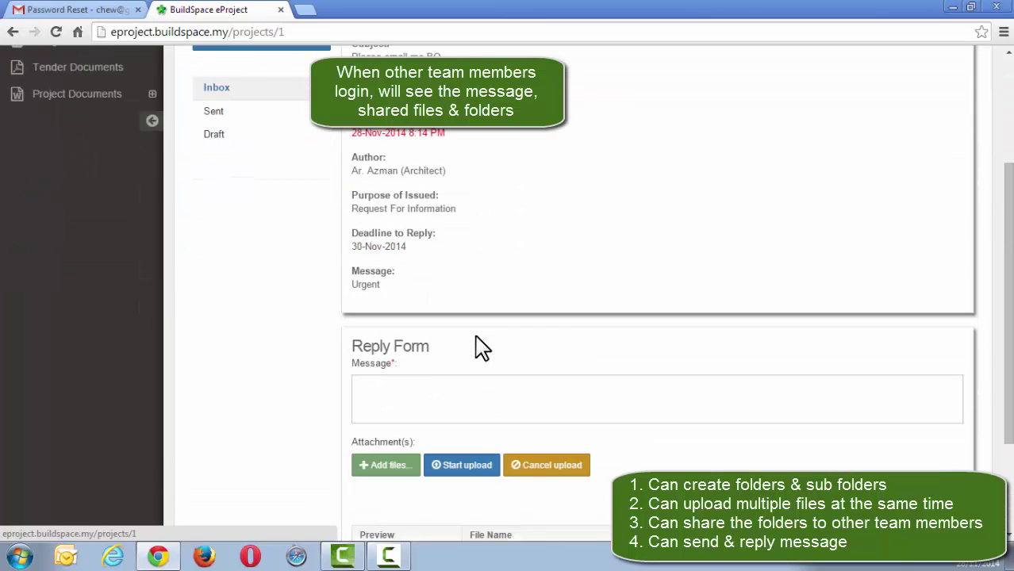
Step: Answer the message with the text "reply message", upload 04011_DD_BP_KNK_A2-0_120607.dwg as its attachment, and post the reply
left_click(429, 392)
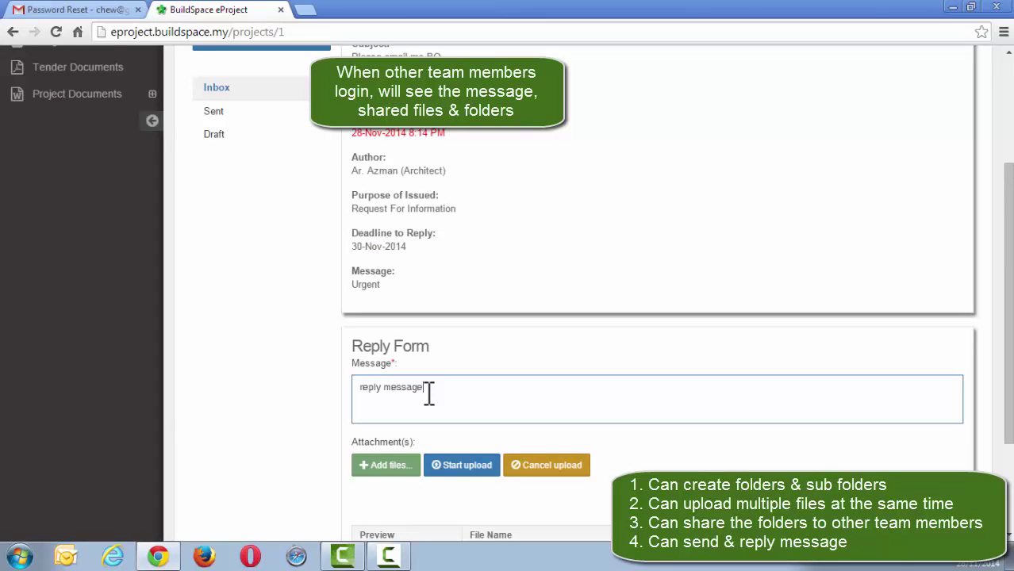
left_click(393, 473)
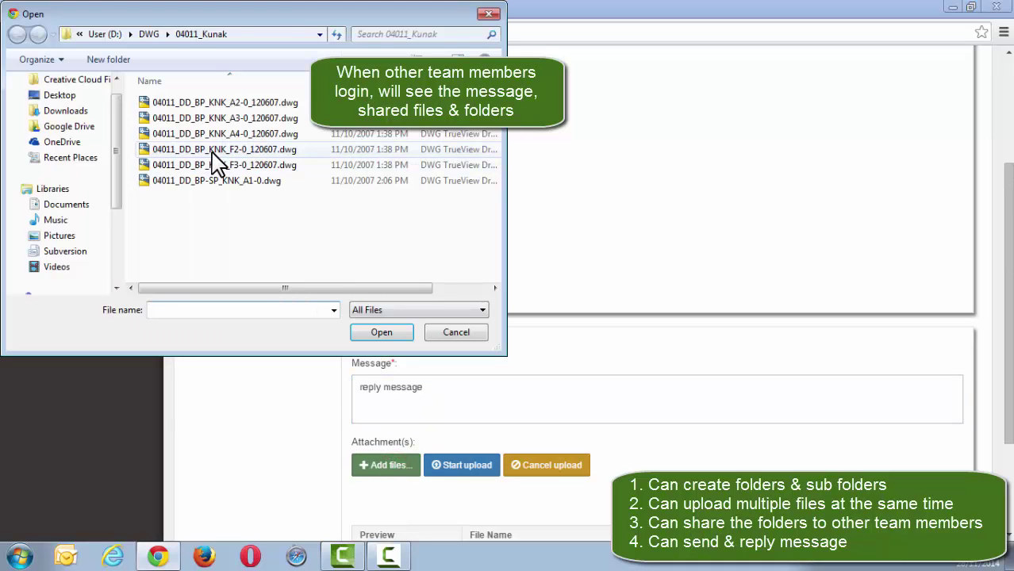
left_click(208, 103)
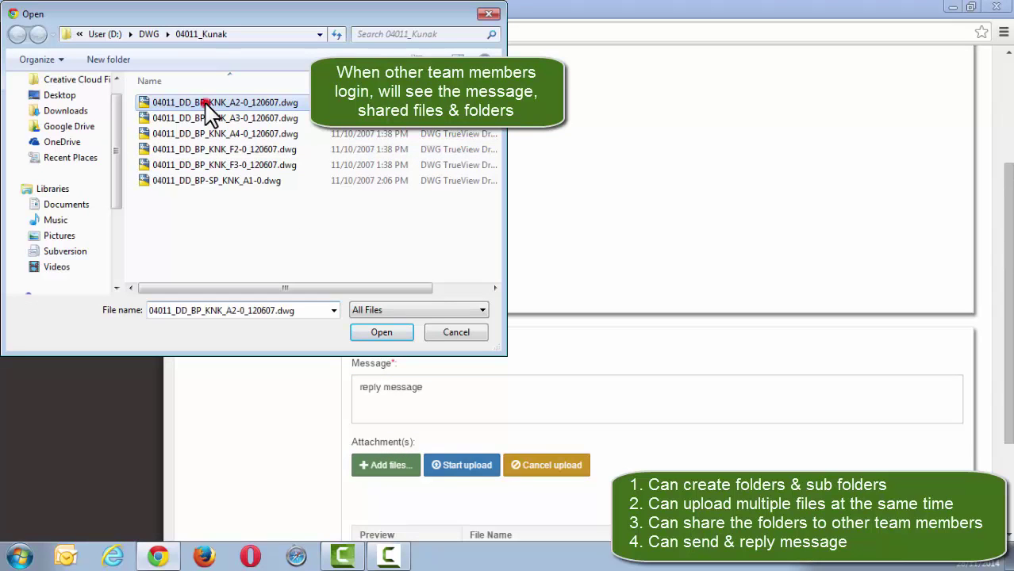
left_click(370, 334)
left_click(467, 386)
scroll(466, 387, "down", 3)
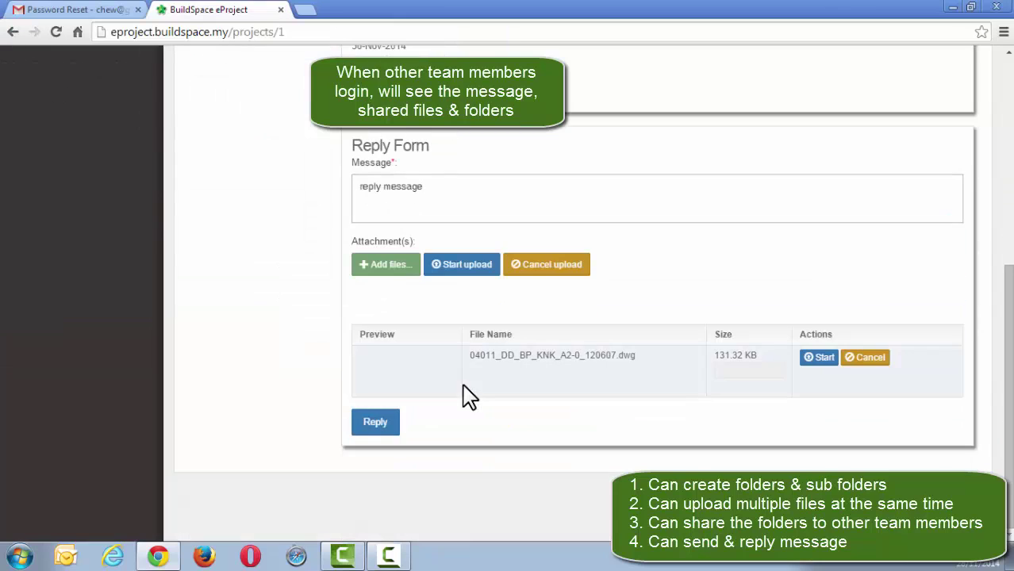
left_click(458, 265)
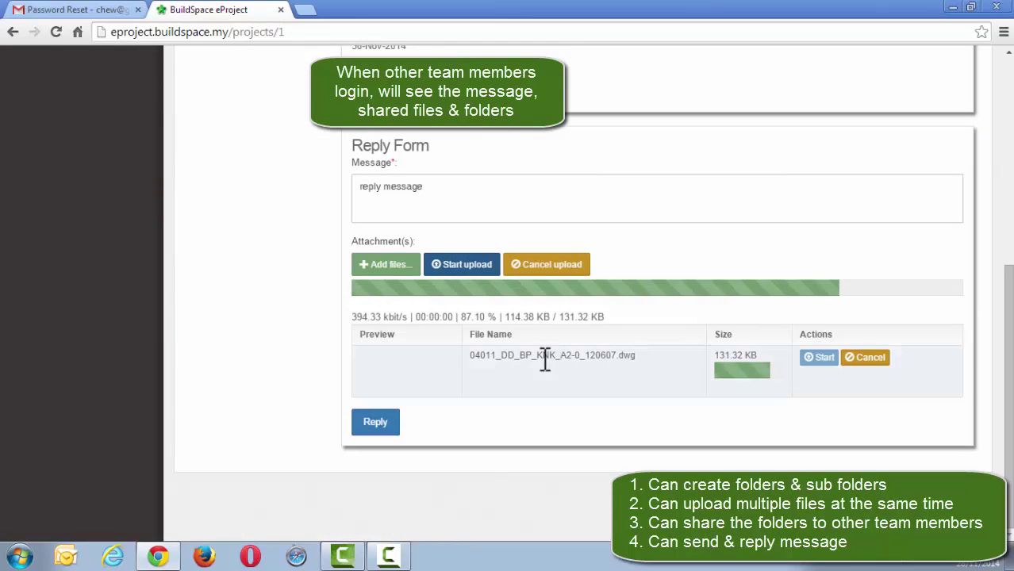
left_click(381, 428)
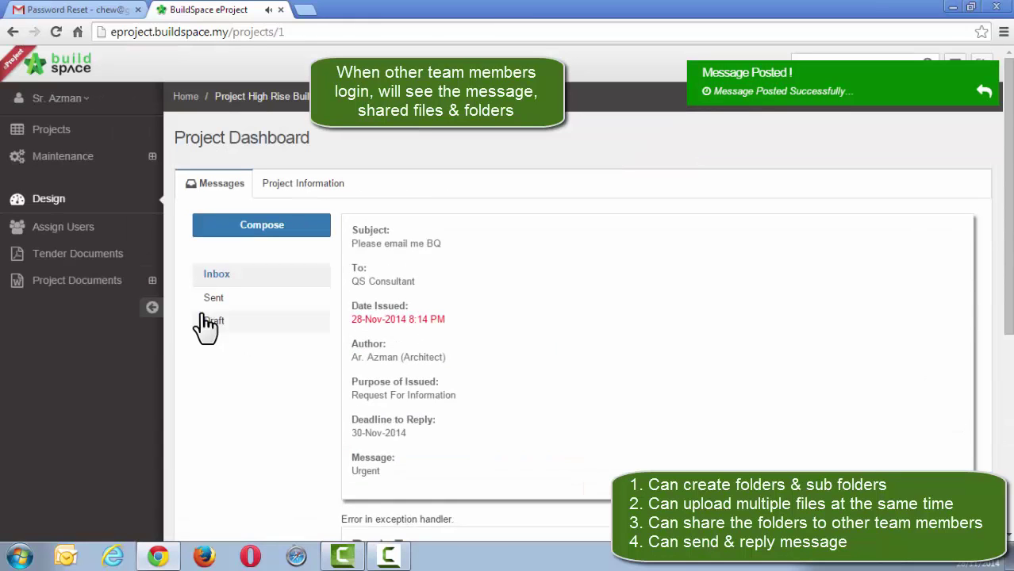
Step: Examine the drawings in the Podium folder shared by the Architect under 2D Drawings, and return to the shared folders
left_click(56, 280)
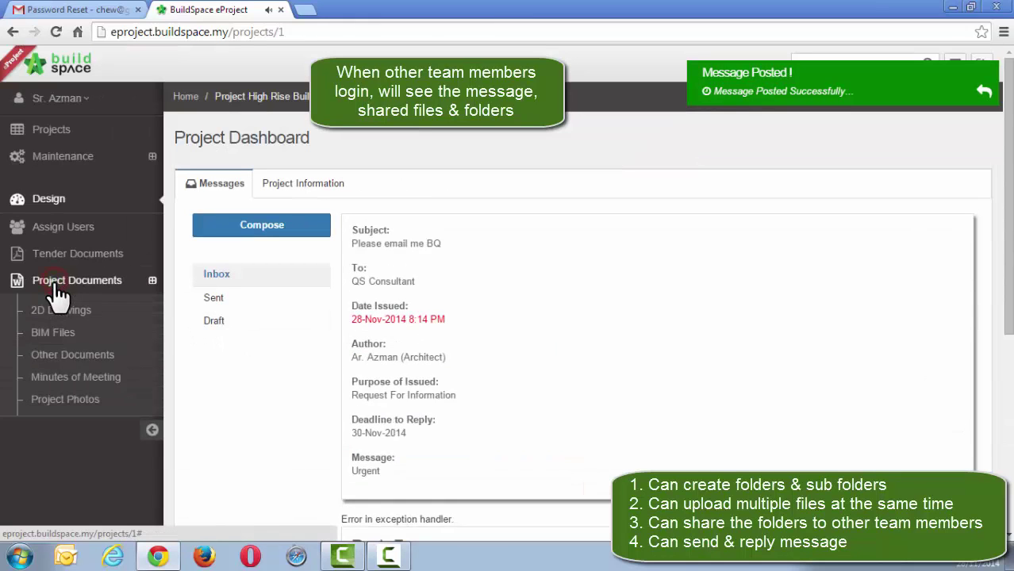
left_click(57, 310)
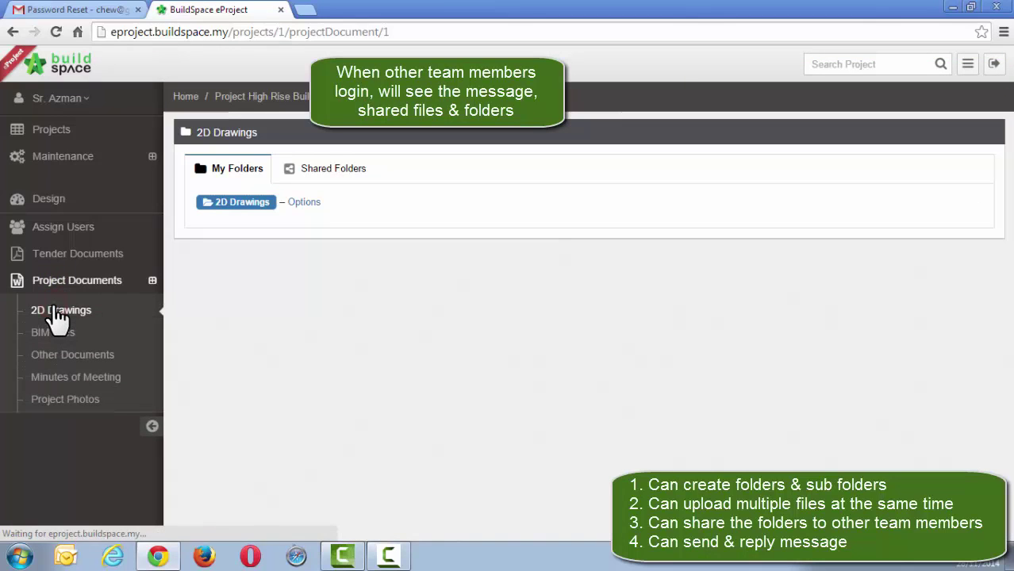
left_click(321, 170)
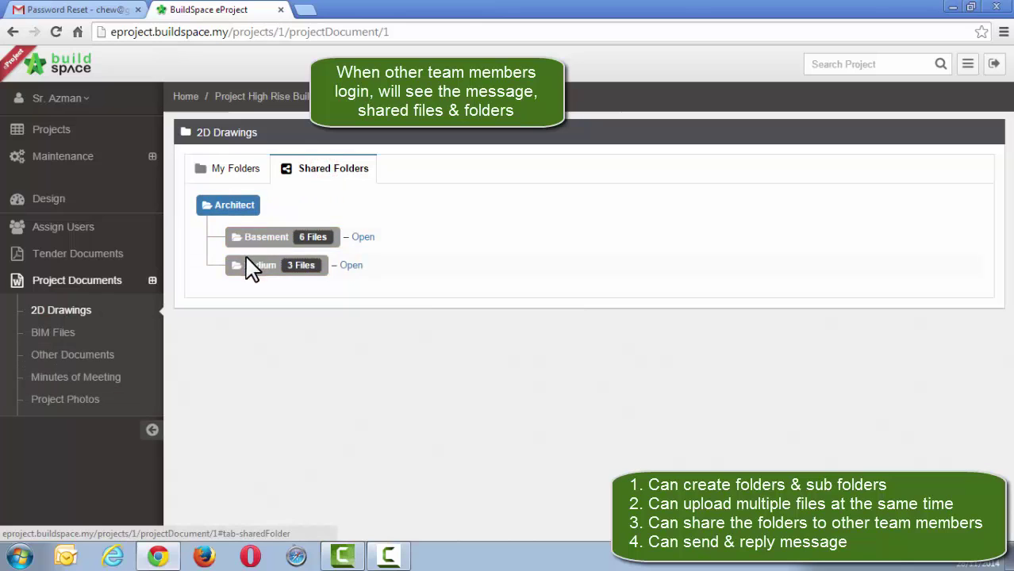
left_click(352, 265)
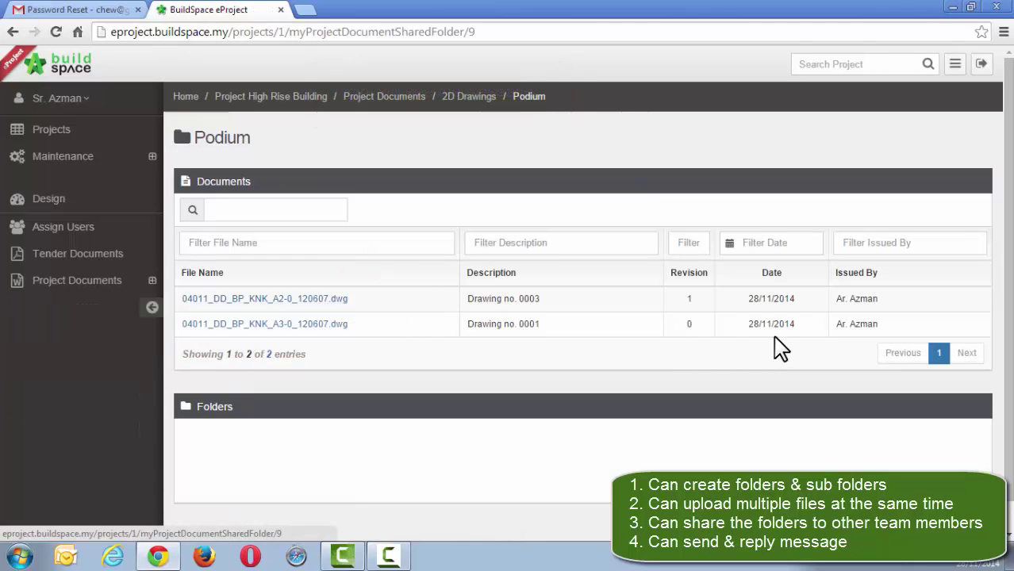
left_click(450, 98)
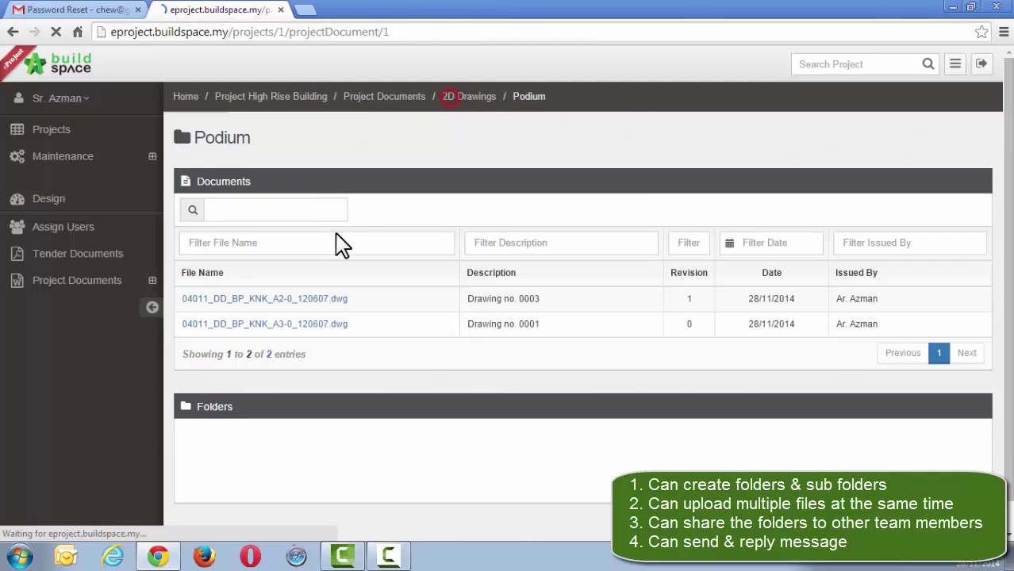
left_click(328, 170)
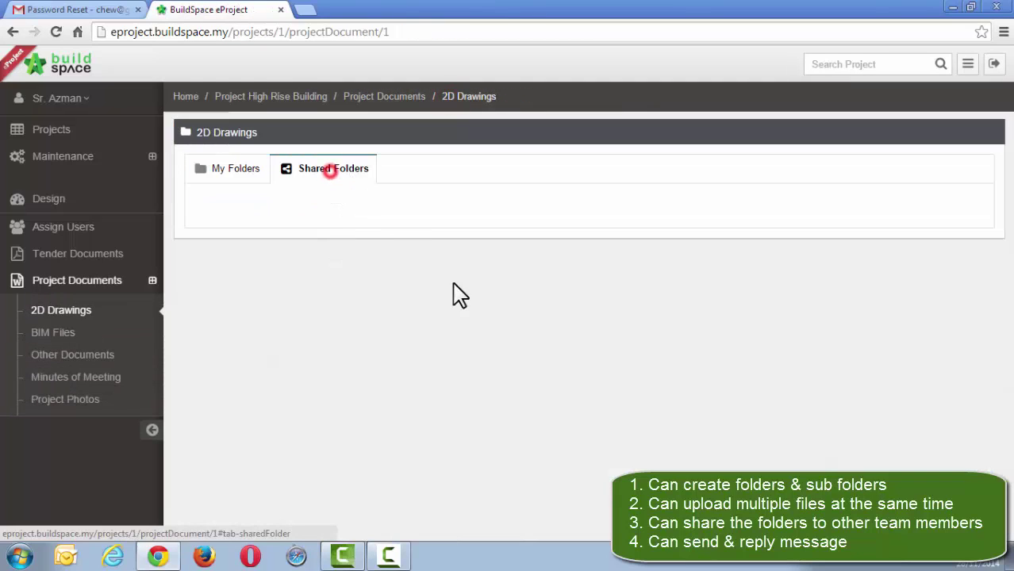